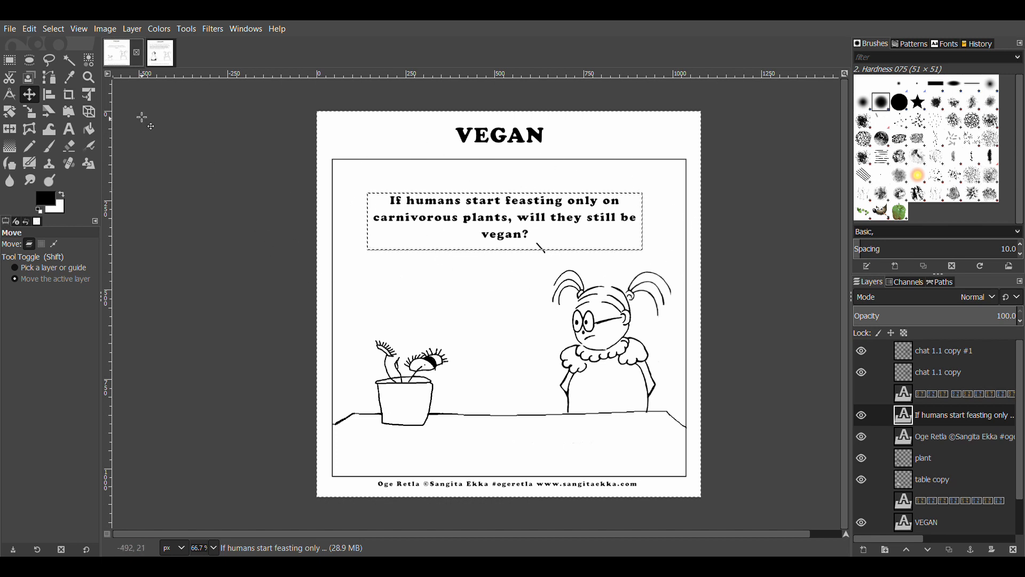
# Examine the LEGACY and VEGAN comics and compare how their layers are arranged
pyautogui.click(159, 61)
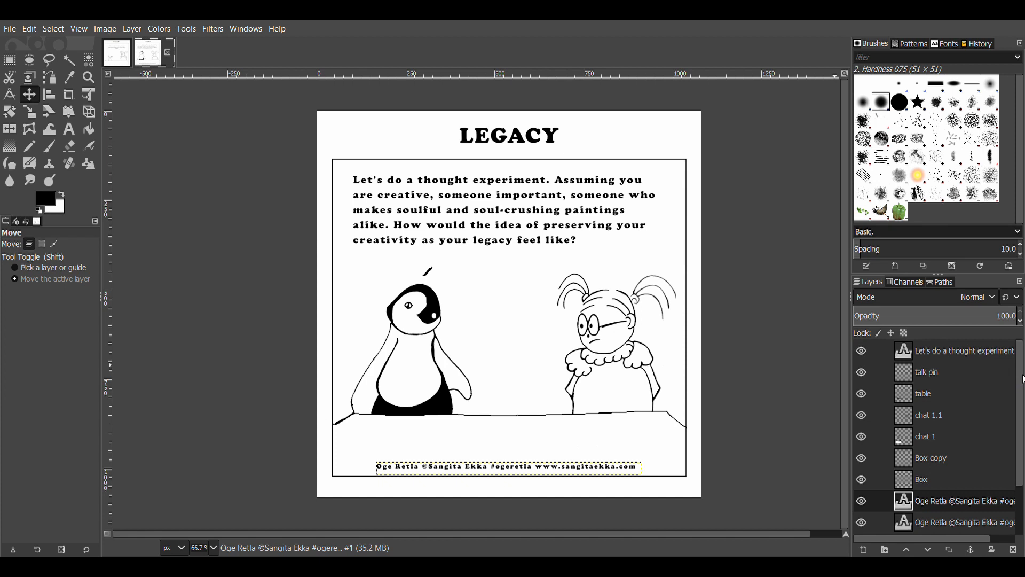
pyautogui.scroll(-4, 1017, 380)
pyautogui.scroll(4, 1014, 384)
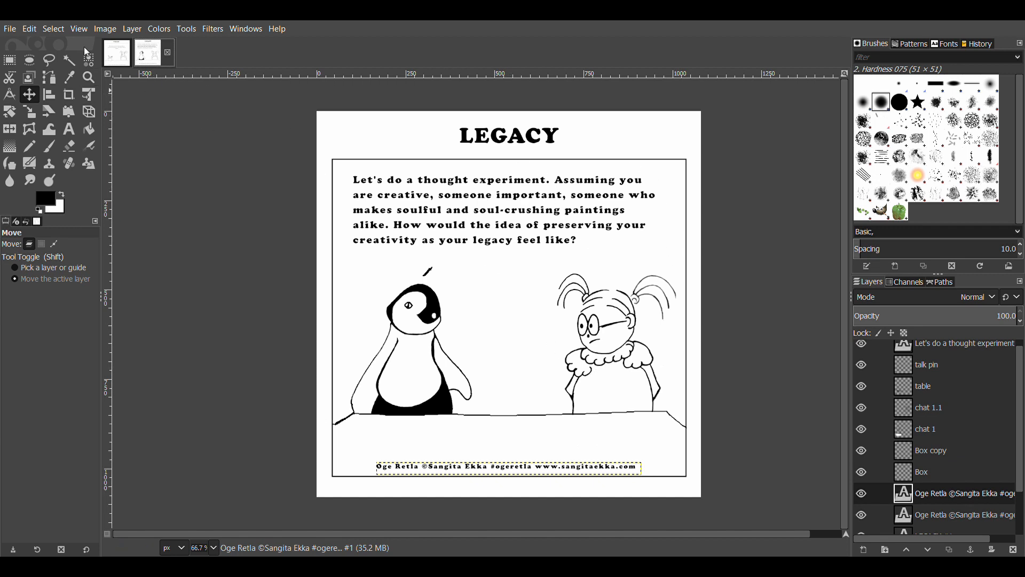
pyautogui.click(116, 61)
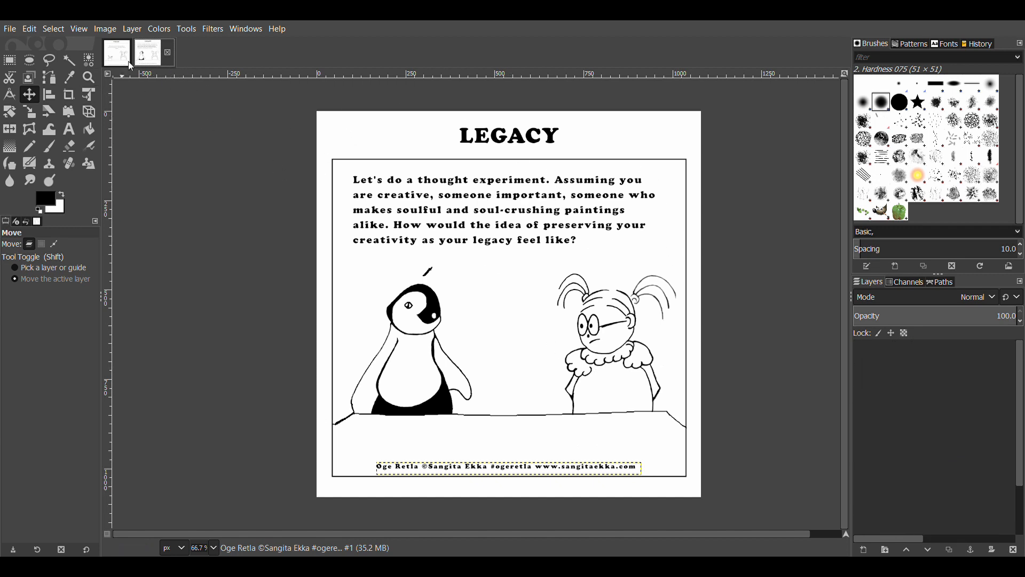
pyautogui.click(160, 56)
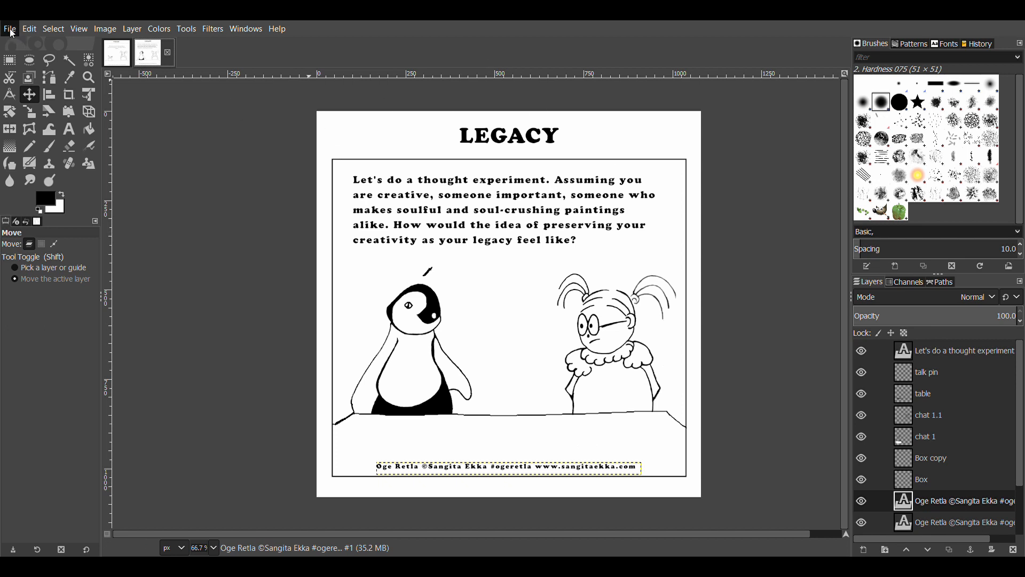
pyautogui.click(125, 56)
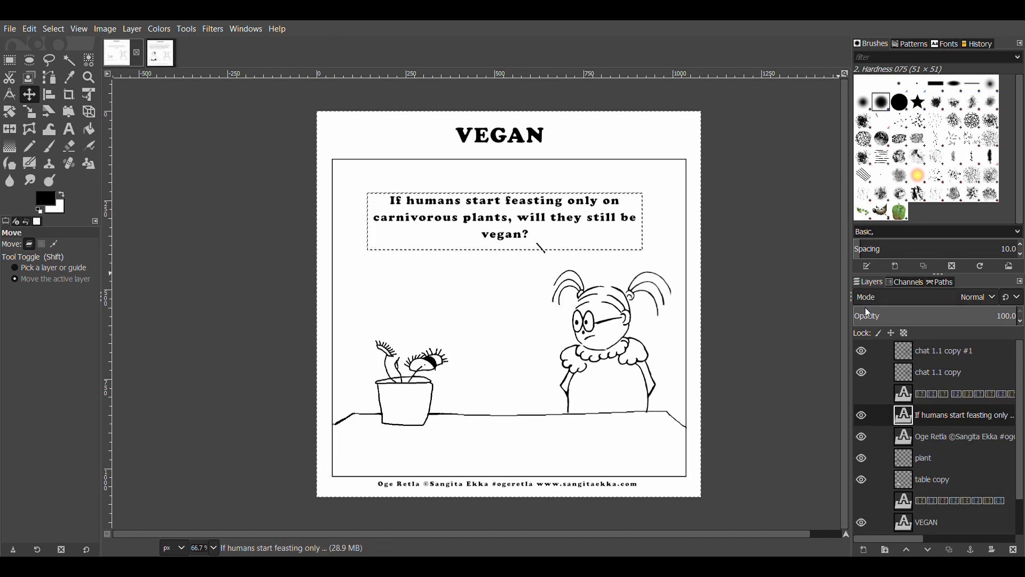
pyautogui.scroll(-3, 935, 428)
pyautogui.scroll(3, 934, 427)
pyautogui.click(160, 53)
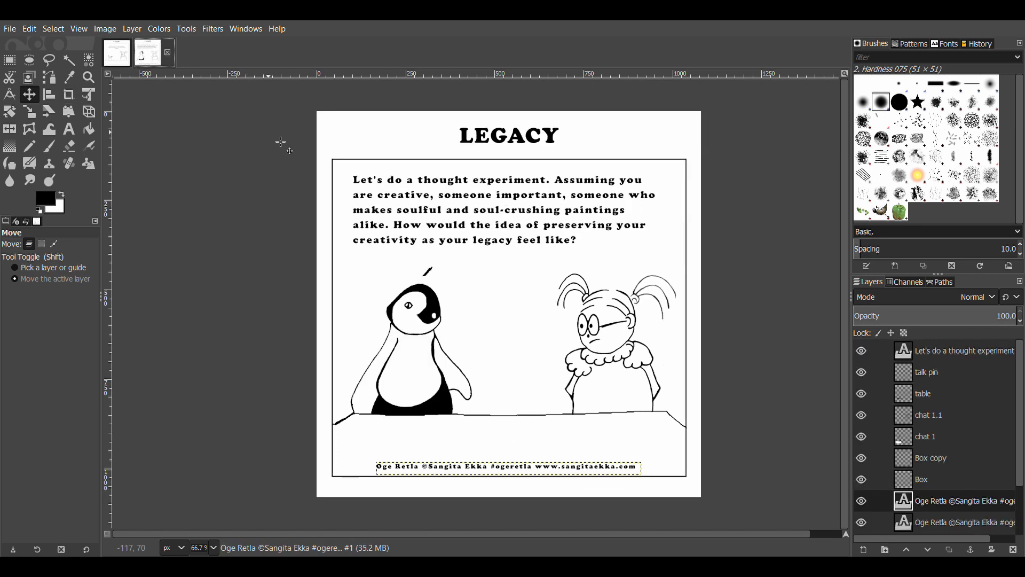
pyautogui.scroll(-3, 1021, 394)
pyautogui.scroll(3, 1021, 394)
# Create a new blank square image with a white background alongside the two open comics
pyautogui.click(185, 169)
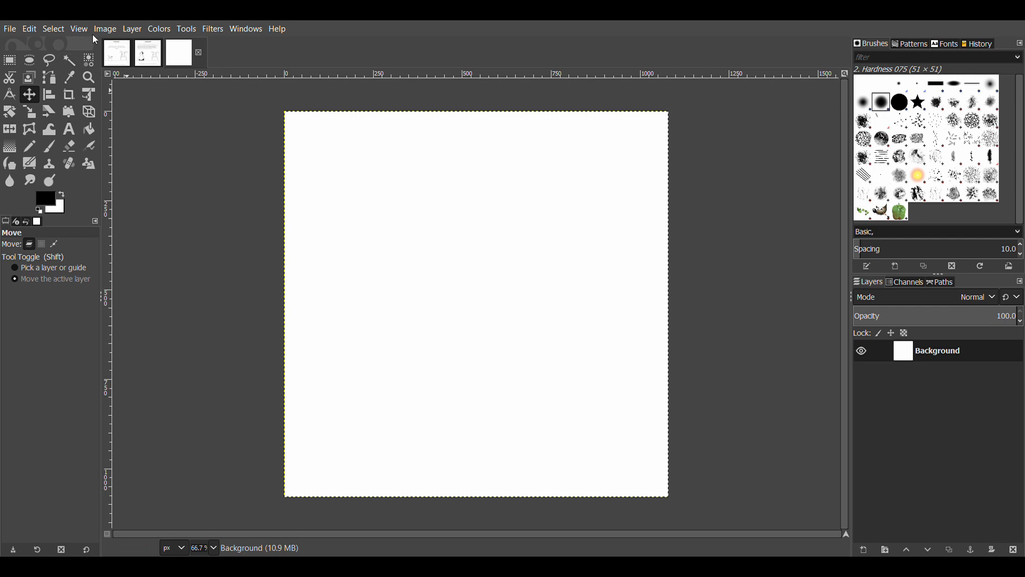
pyautogui.click(112, 54)
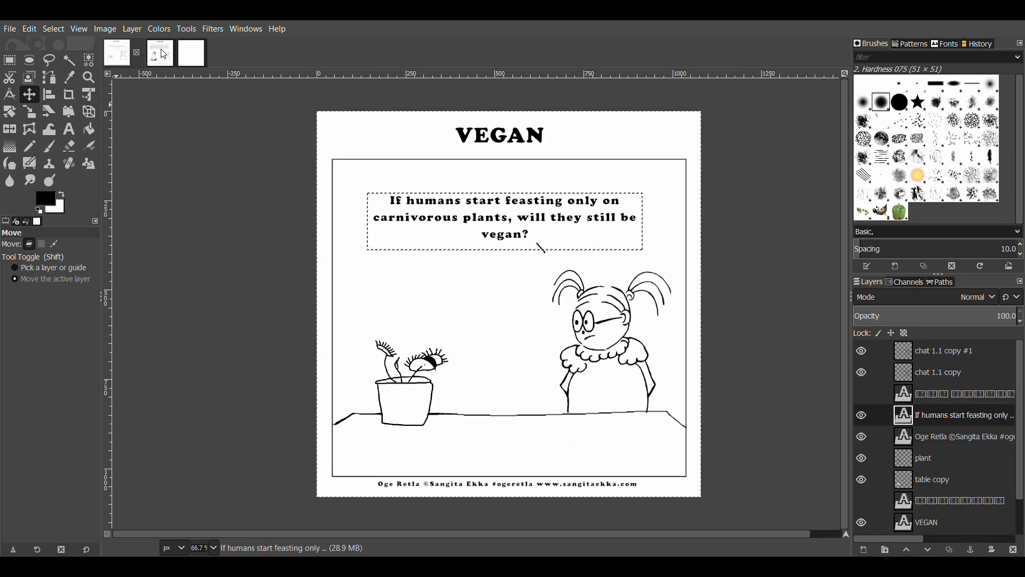
pyautogui.click(158, 55)
pyautogui.click(190, 57)
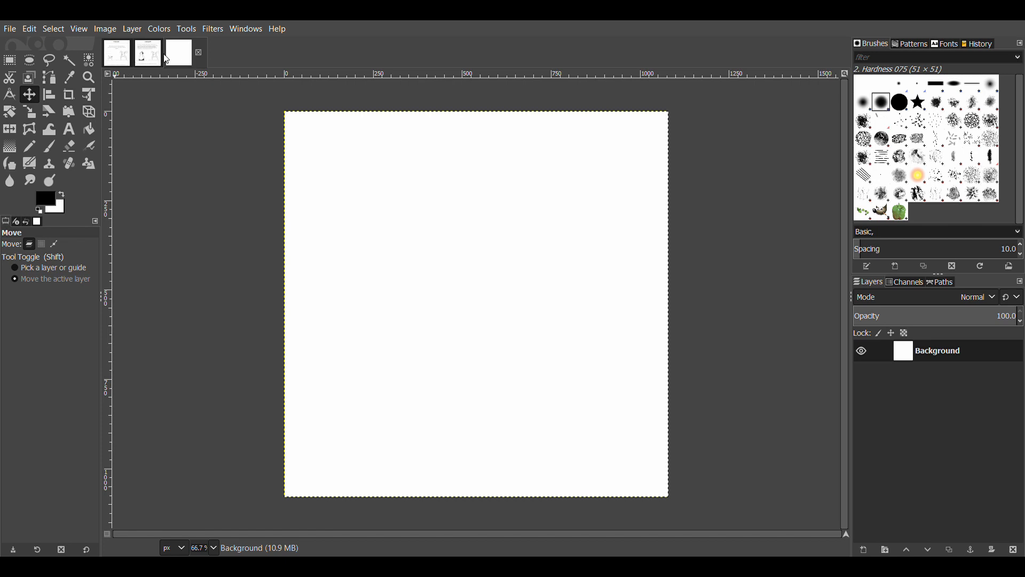
# Compare the title, frame and recurring elements of both comics, and review the LEGACY comic's full layer stack
pyautogui.click(120, 58)
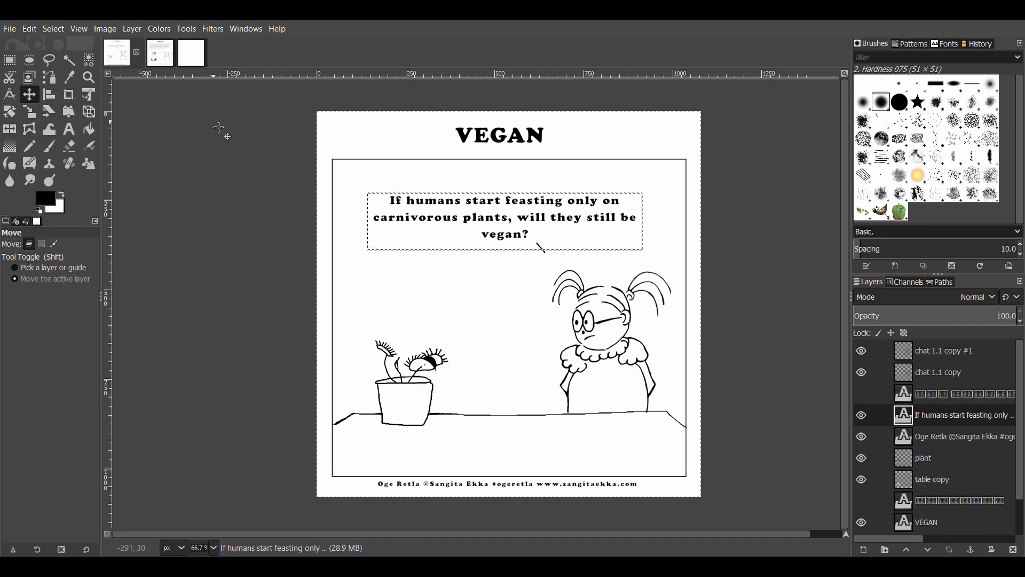
pyautogui.click(160, 63)
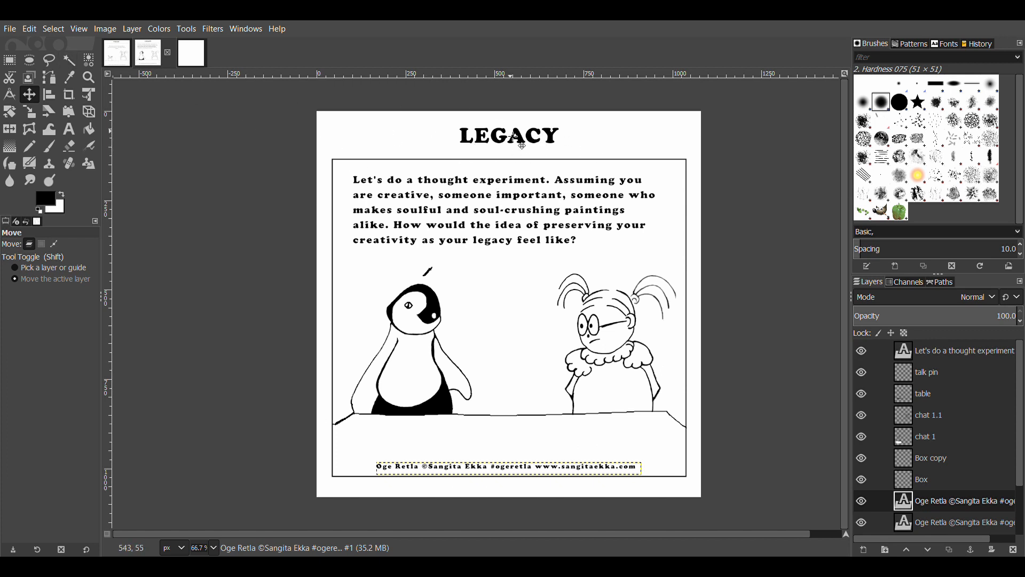
pyautogui.click(118, 61)
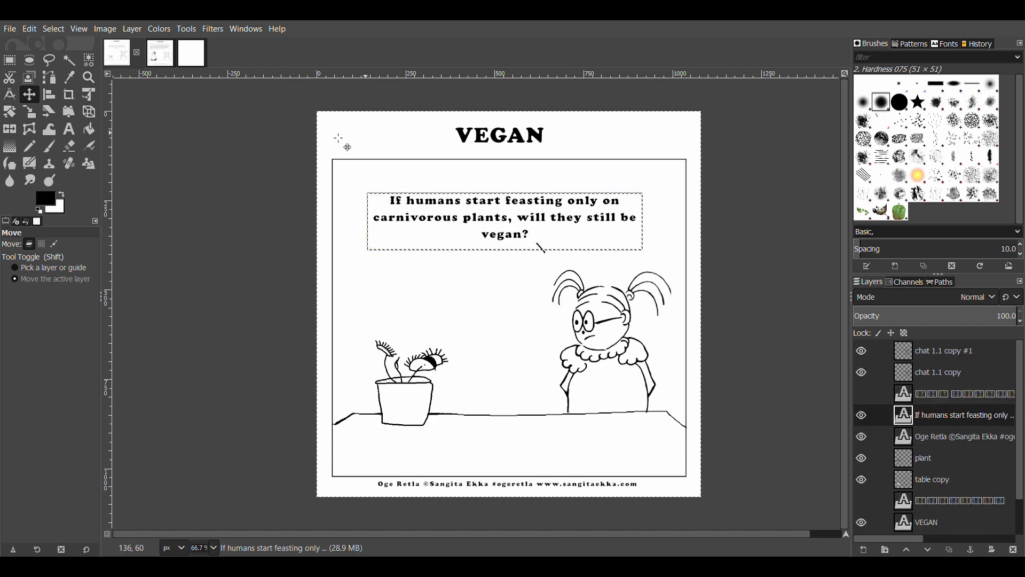
pyautogui.click(161, 60)
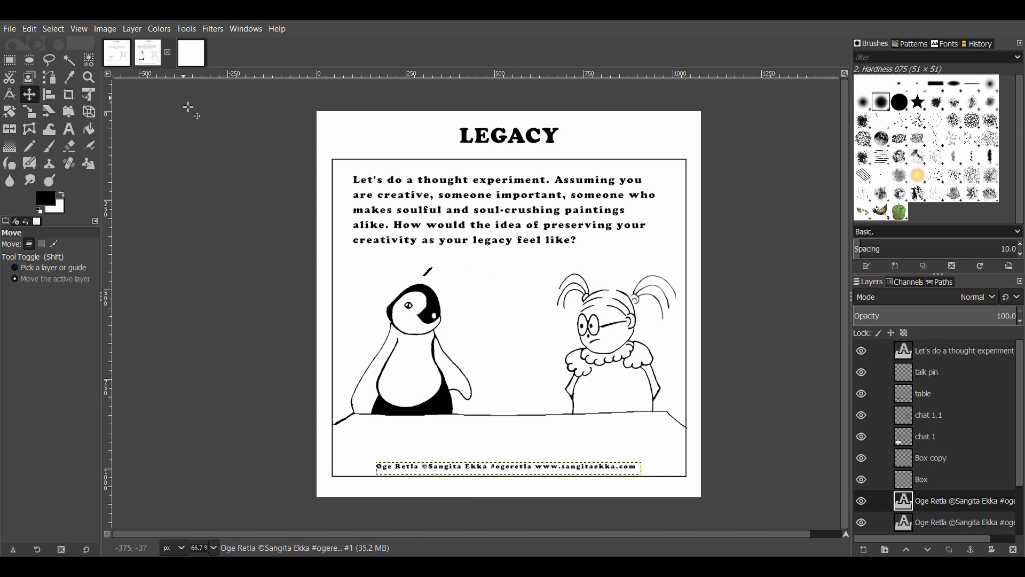
pyautogui.click(148, 53)
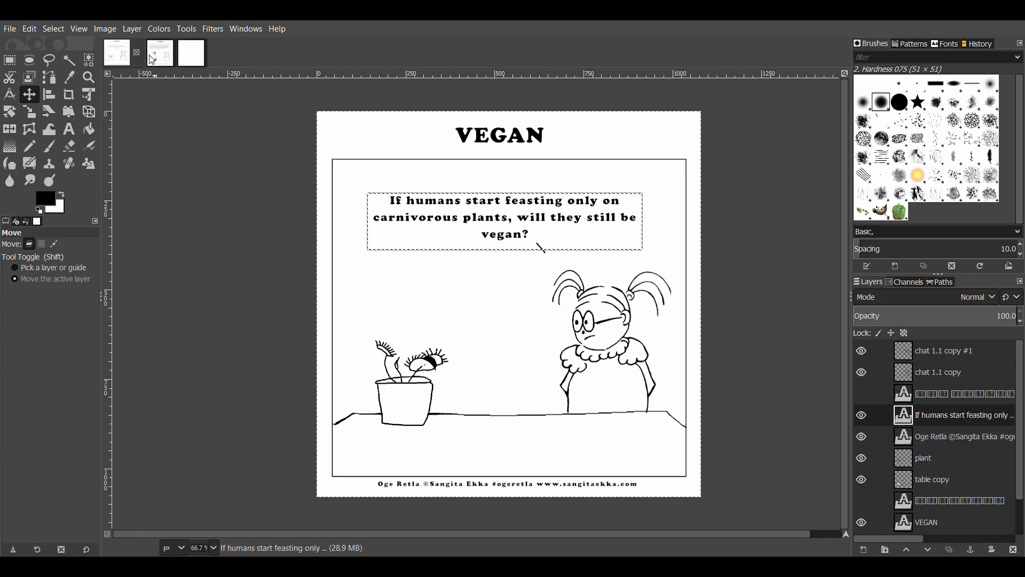
pyautogui.click(116, 56)
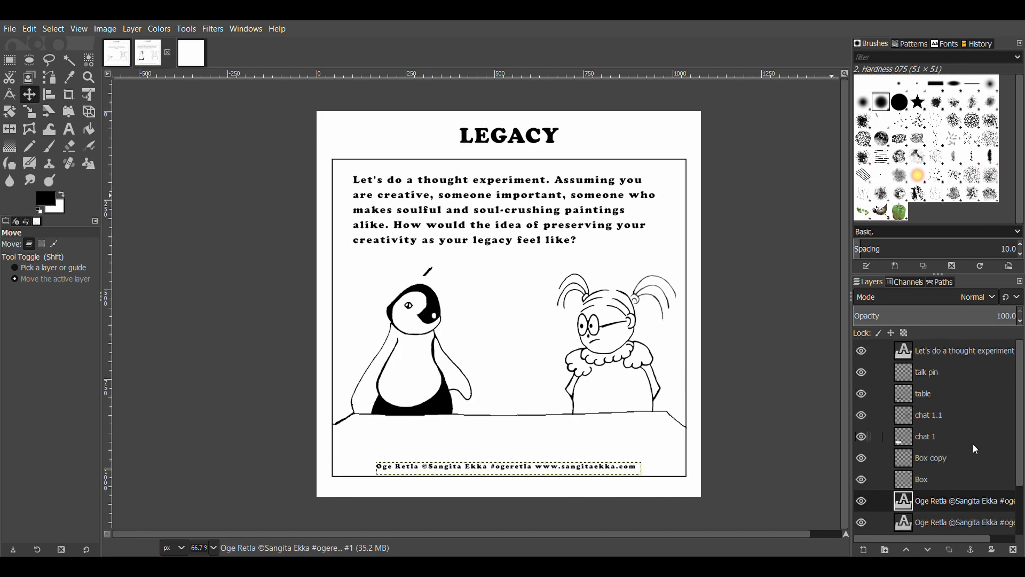
pyautogui.scroll(-3, 1021, 410)
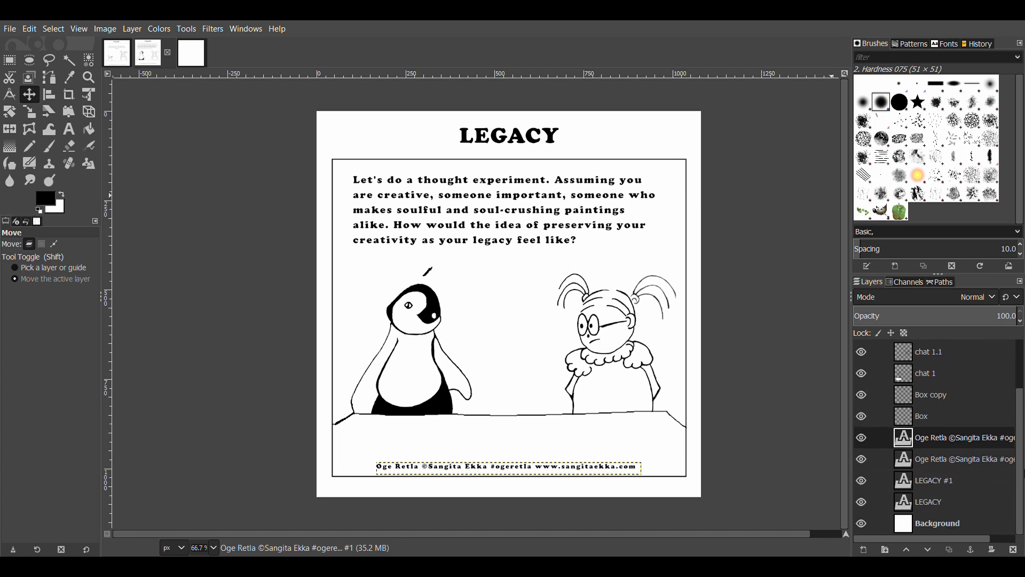
pyautogui.scroll(3, 1021, 410)
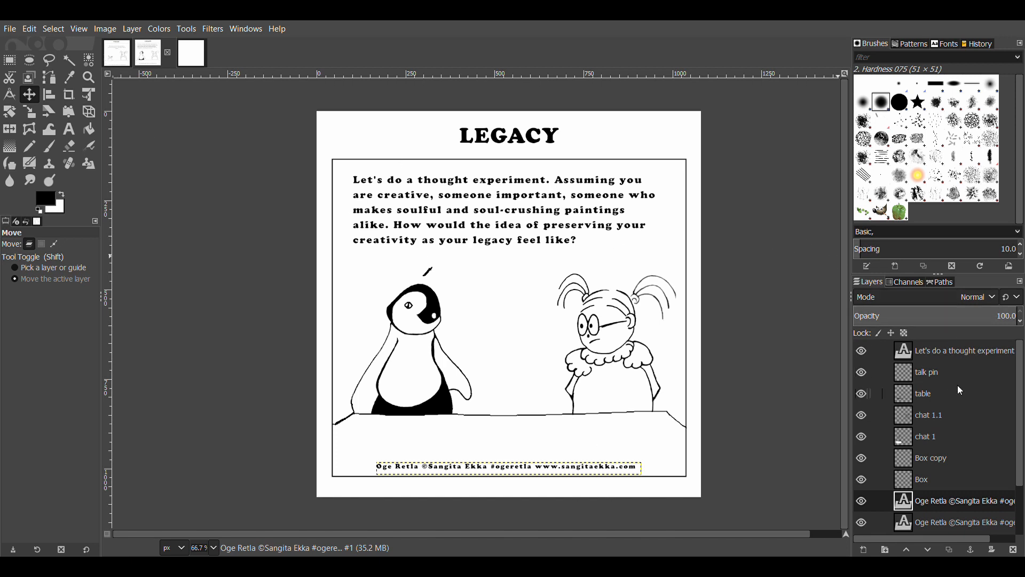
pyautogui.scroll(-3, 1021, 390)
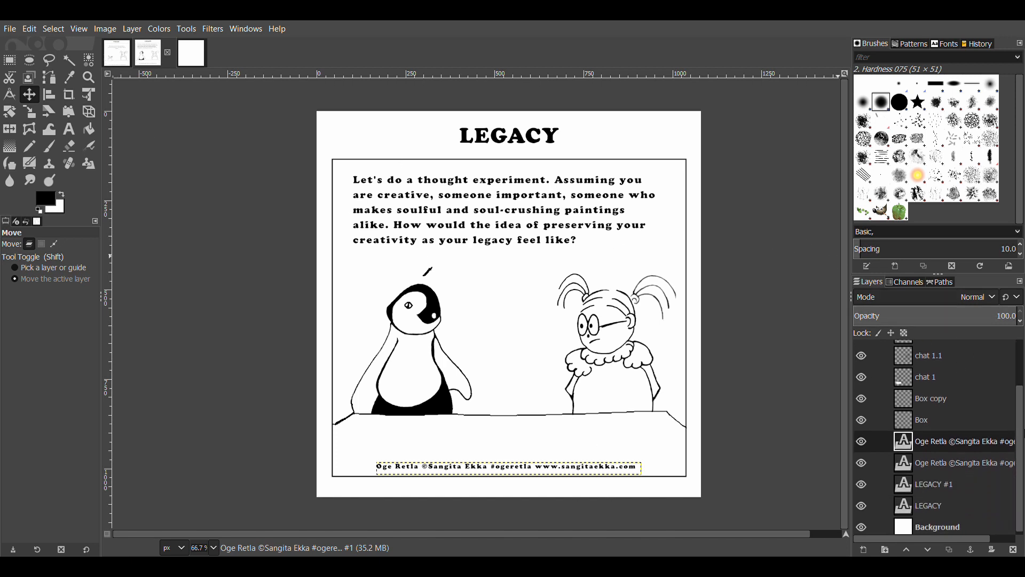
pyautogui.click(193, 61)
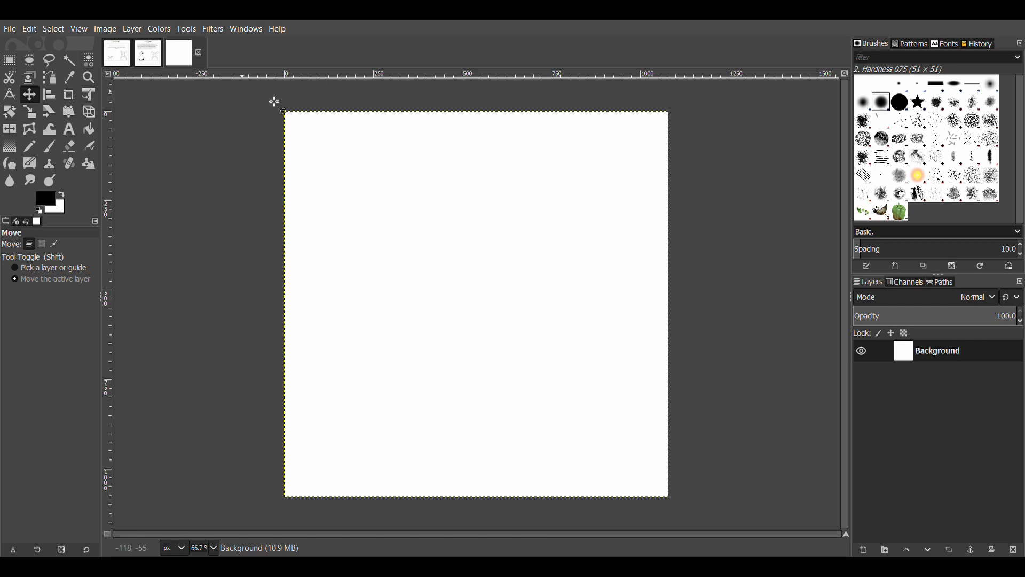
# Copy the Box copy layer from the VEGAN comic into the blank image as its frame
pyautogui.click(117, 53)
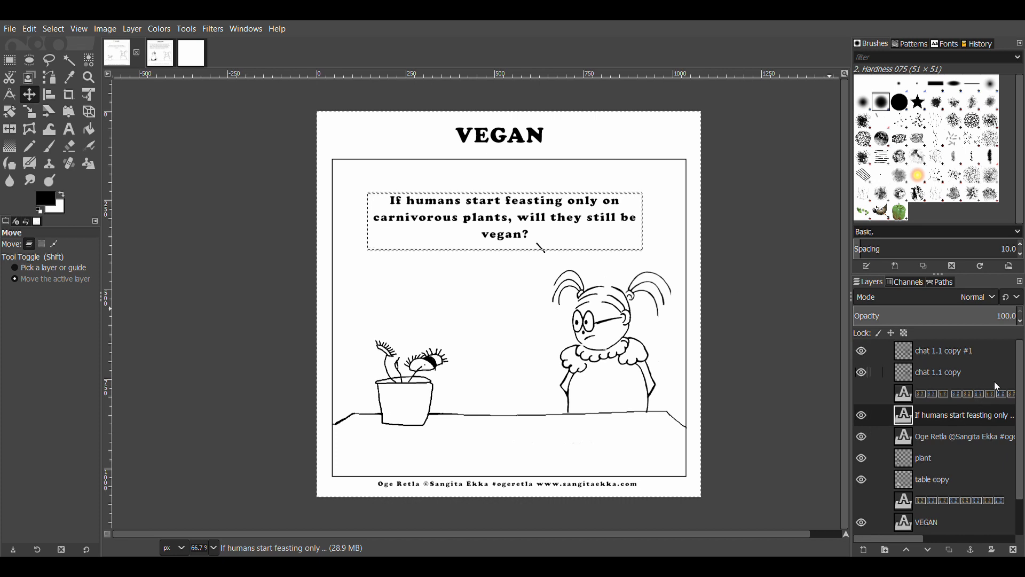
pyautogui.moveTo(1022, 429); pyautogui.dragTo(1023, 464)
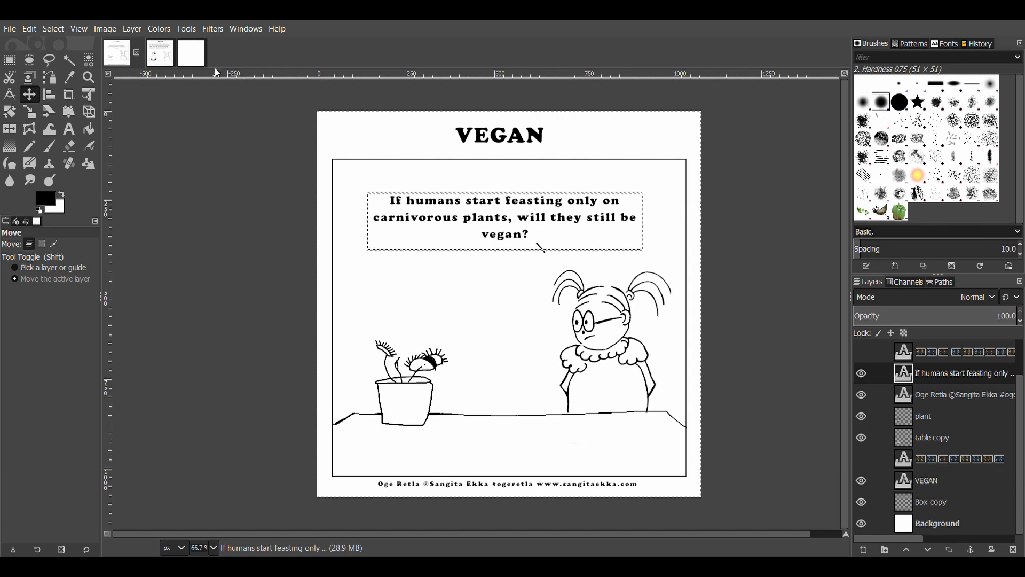
pyautogui.click(942, 503)
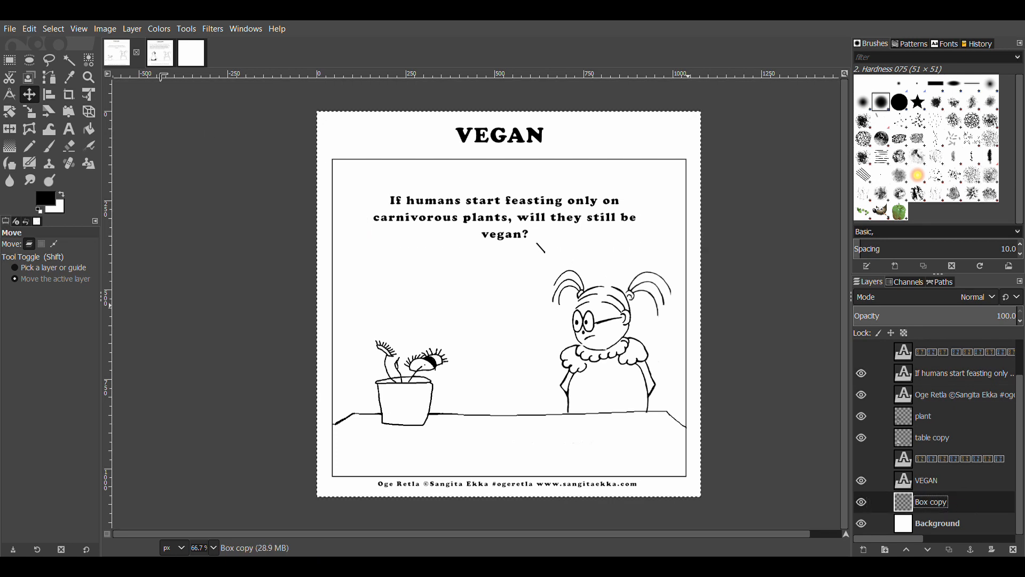
pyautogui.click(188, 51)
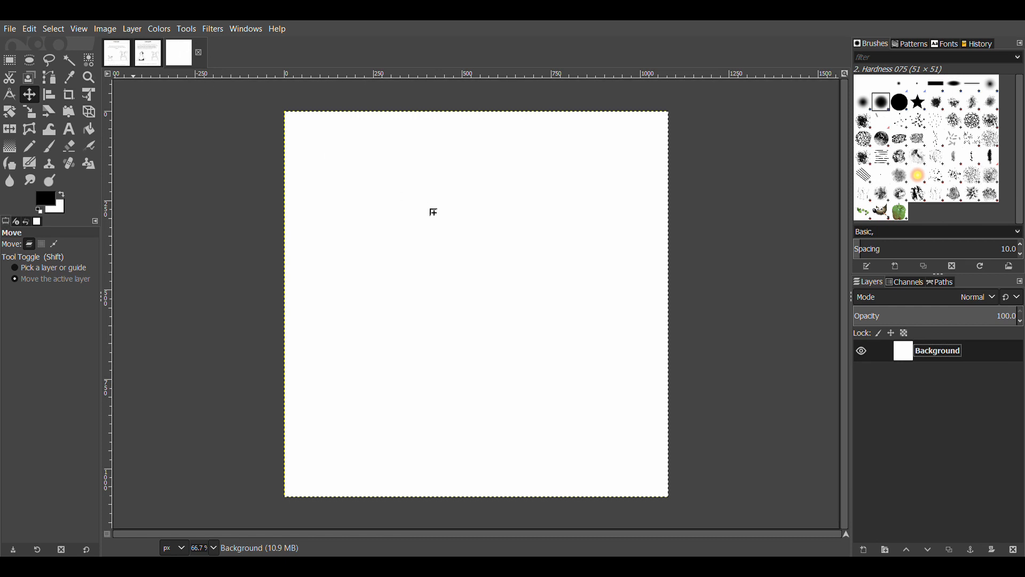
pyautogui.moveTo(434, 213); pyautogui.dragTo(434, 213)
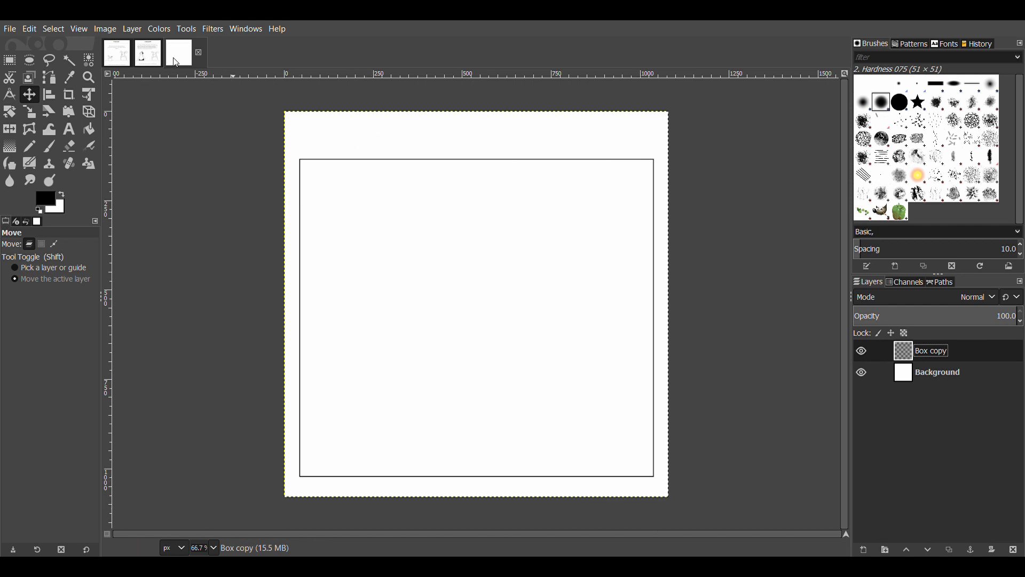
# Compare the new image with the VEGAN comic and review the comic's layer list for further elements to reuse
pyautogui.click(110, 60)
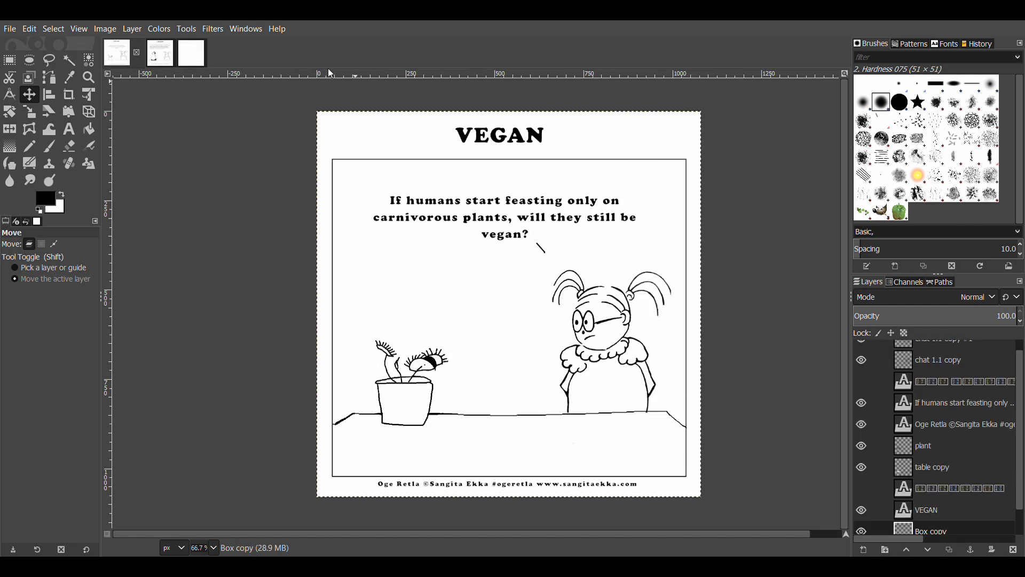
pyautogui.click(192, 53)
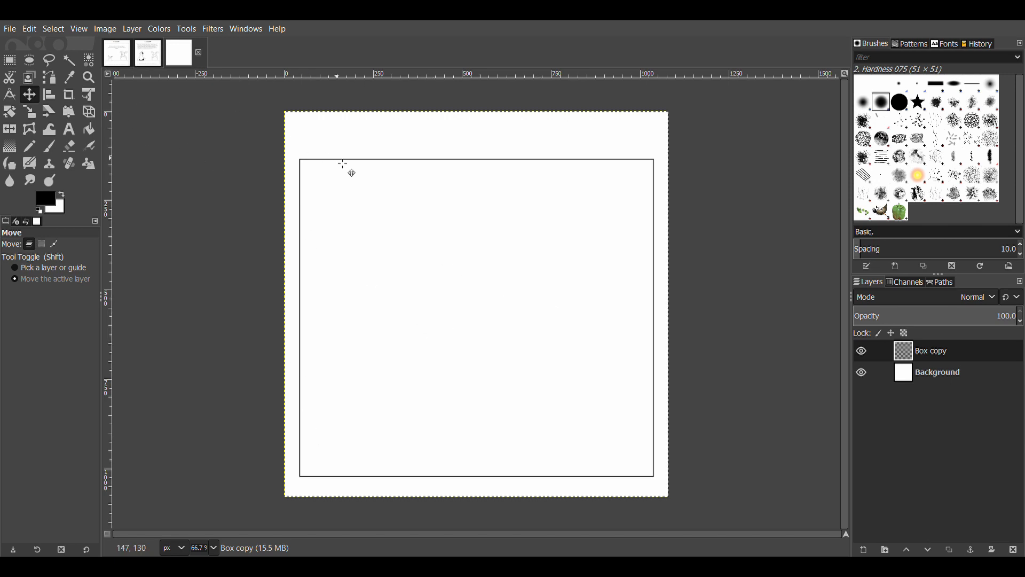
pyautogui.click(125, 62)
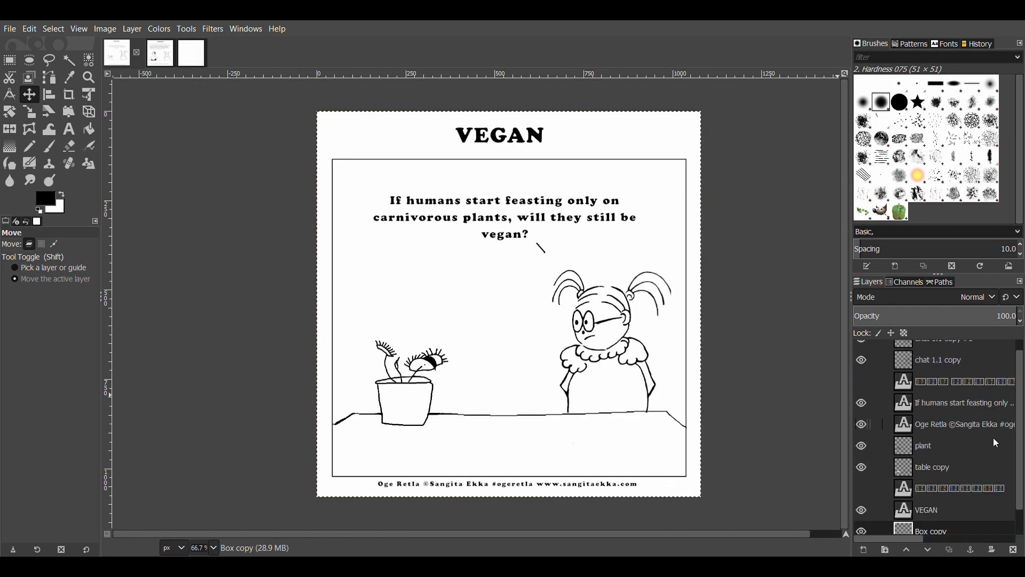
pyautogui.scroll(-1, 993, 438)
pyautogui.scroll(2, 1014, 438)
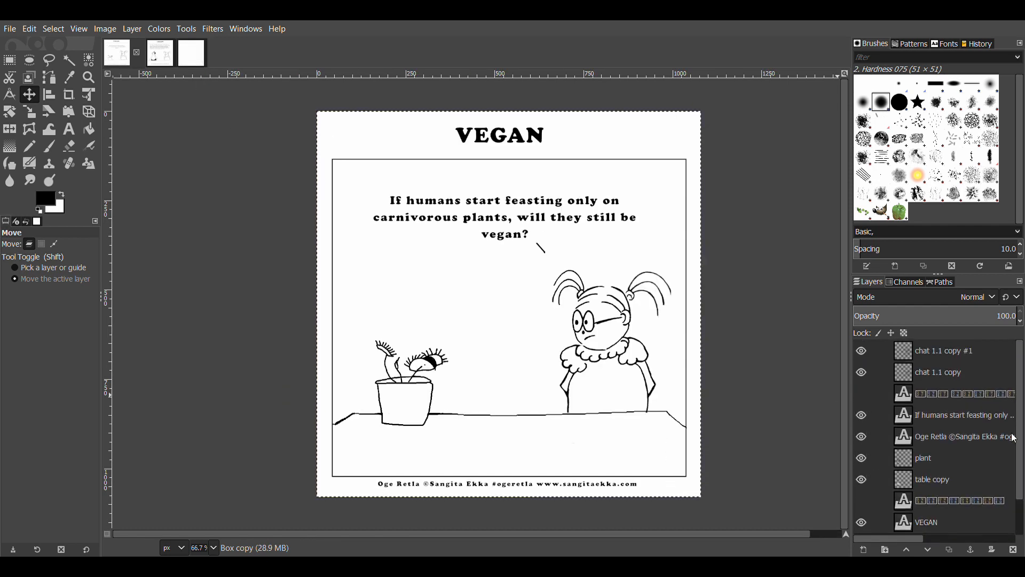
pyautogui.scroll(-2, 1015, 438)
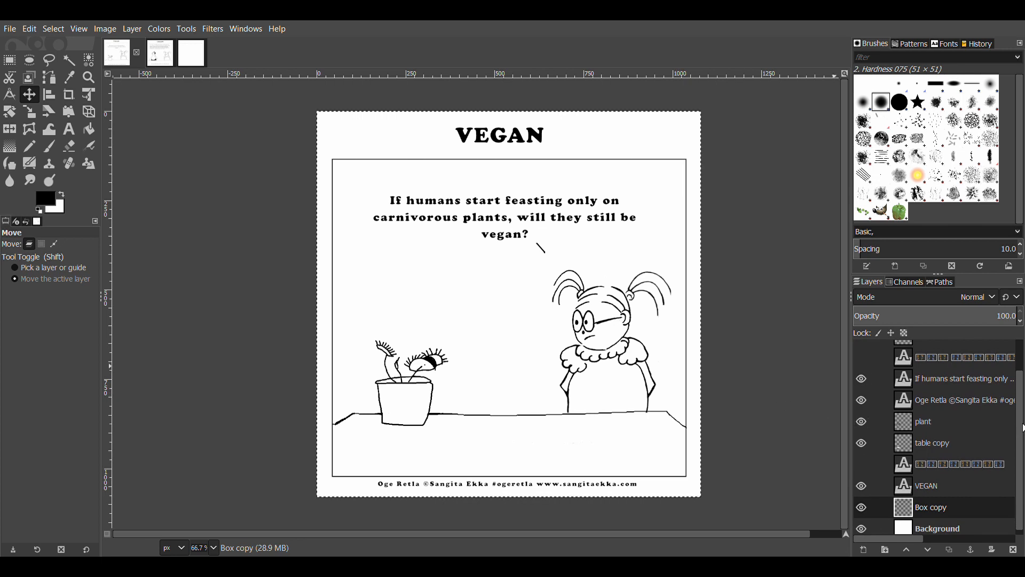
pyautogui.moveTo(1023, 428); pyautogui.dragTo(1022, 409)
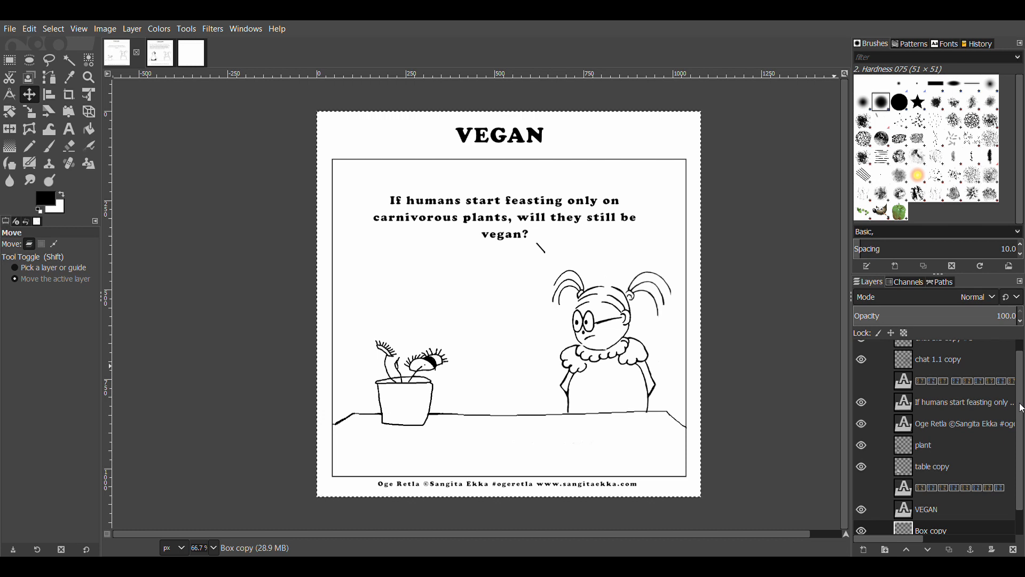
pyautogui.moveTo(1021, 409); pyautogui.dragTo(1022, 395)
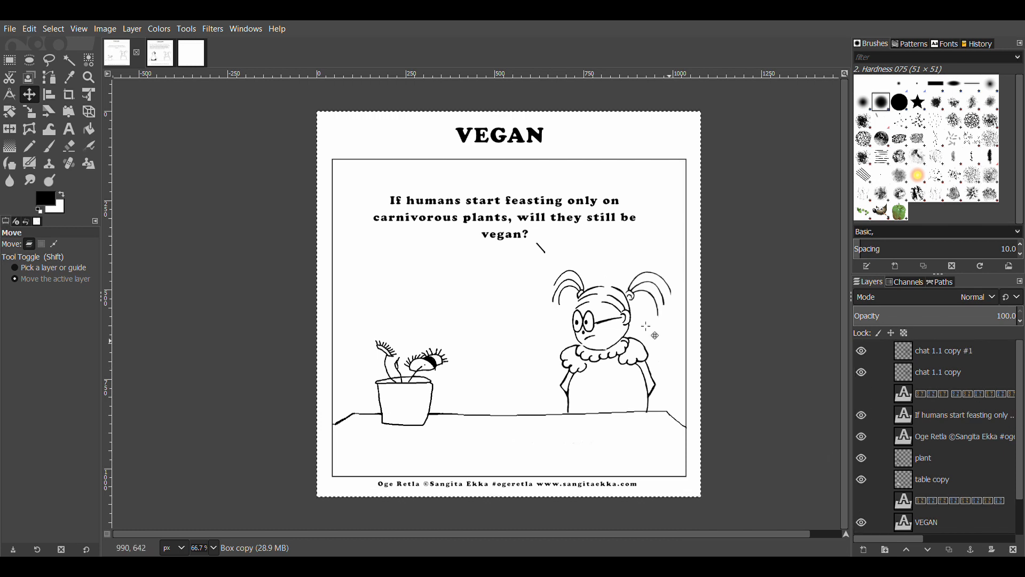
# Copy the VEGAN title text layer into the new image and move it above the frame, roughly centred horizontally
pyautogui.click(950, 517)
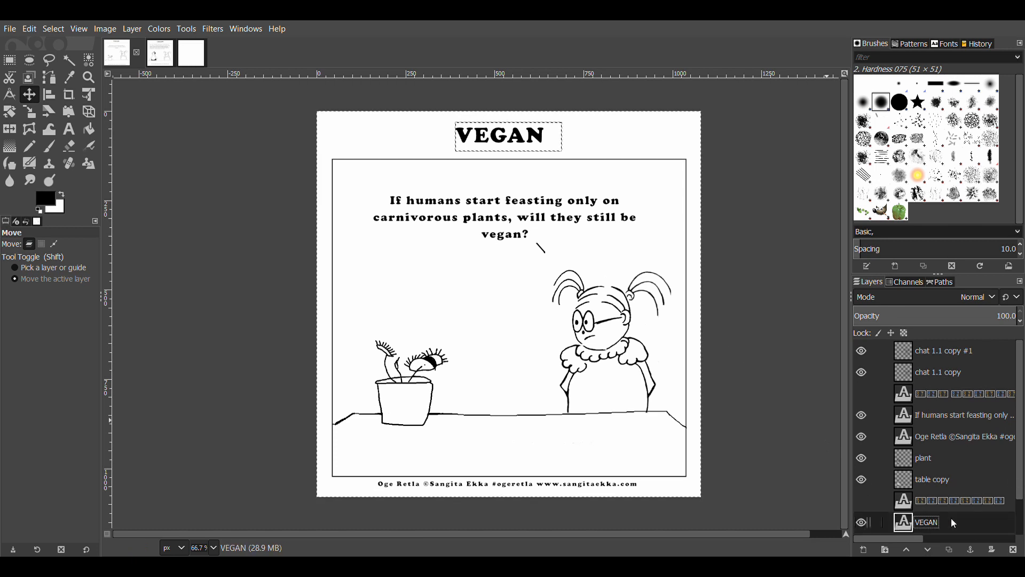
pyautogui.click(191, 53)
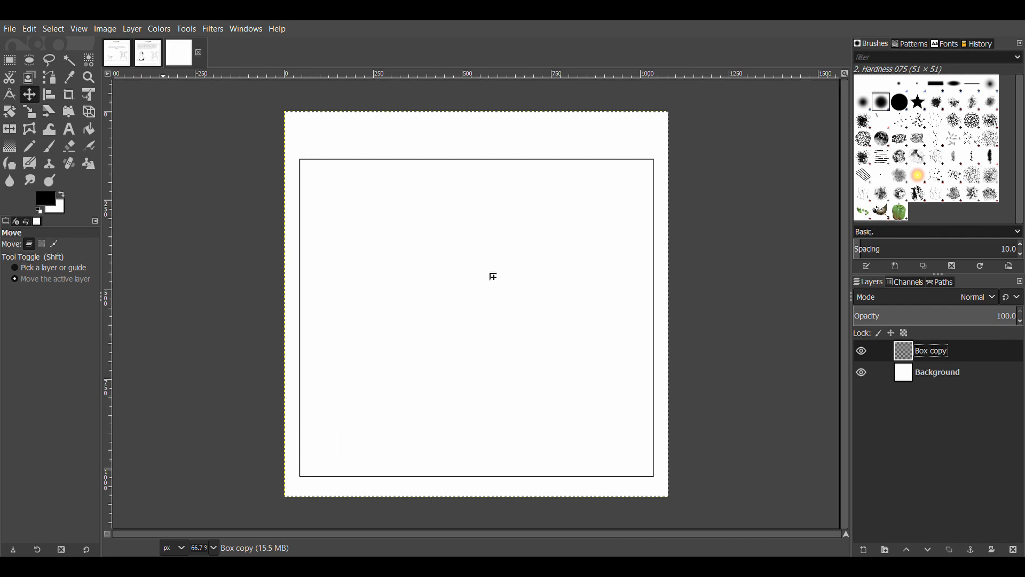
pyautogui.moveTo(526, 288); pyautogui.dragTo(529, 291)
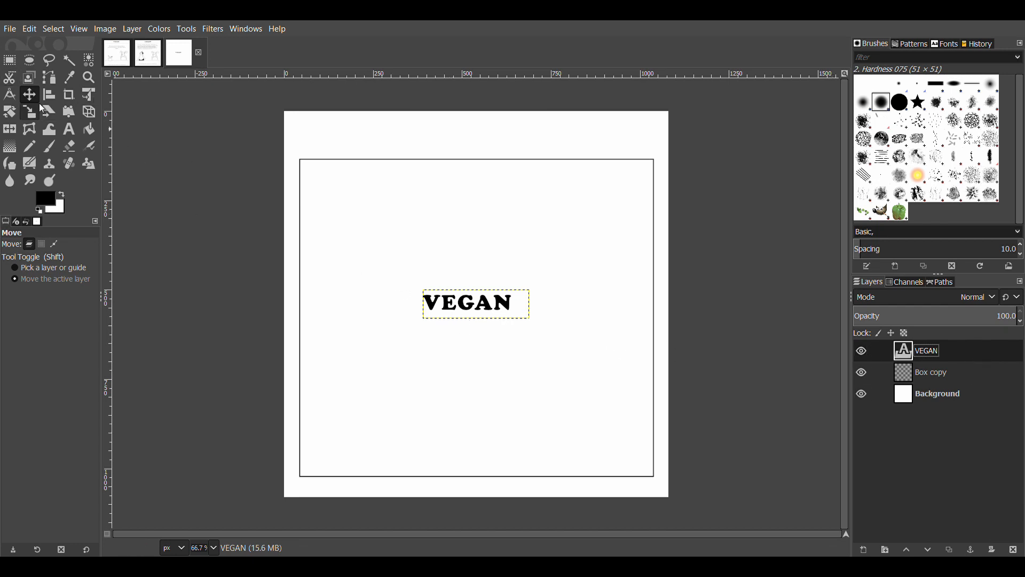
pyautogui.moveTo(499, 315); pyautogui.dragTo(498, 153)
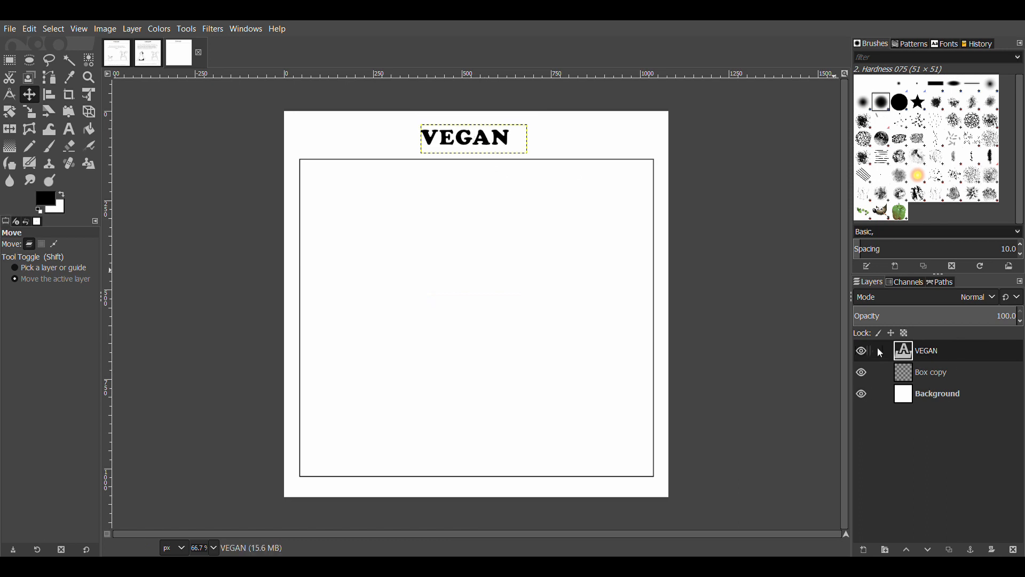
# Replace the VEGAN title text in the new image with SPACE
pyautogui.doubleClick(904, 351)
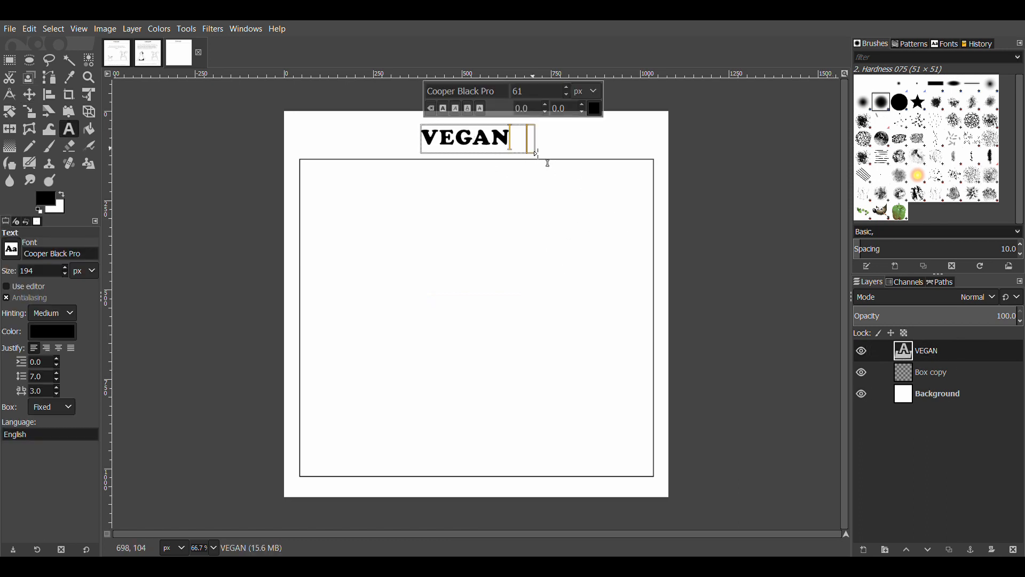
pyautogui.press('BackSpace')
pyautogui.press('BackSpace')
pyautogui.press('BackSpace')
pyautogui.press('BackSpace')
pyautogui.press('BackSpace')
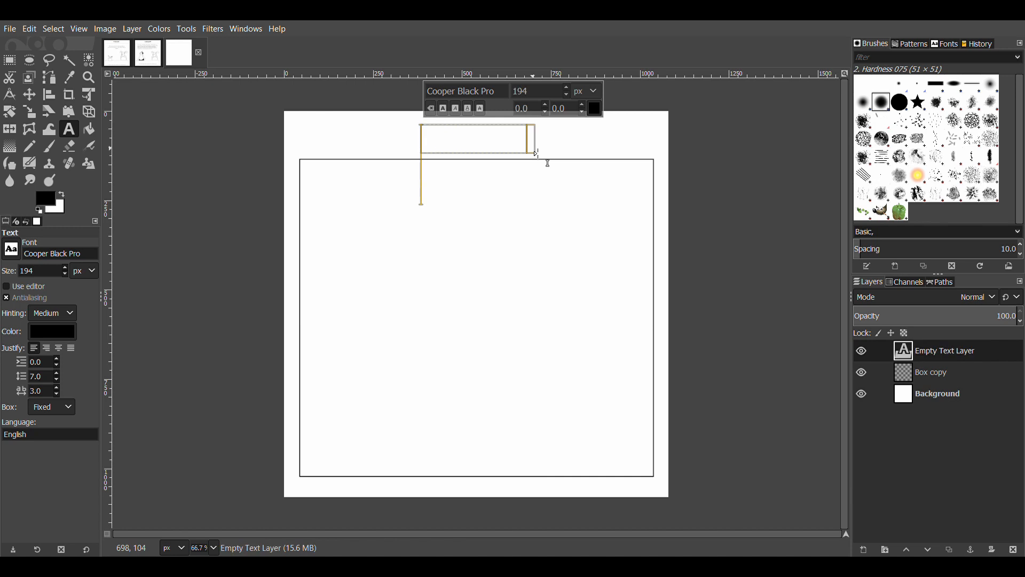
pyautogui.write('SPCA')
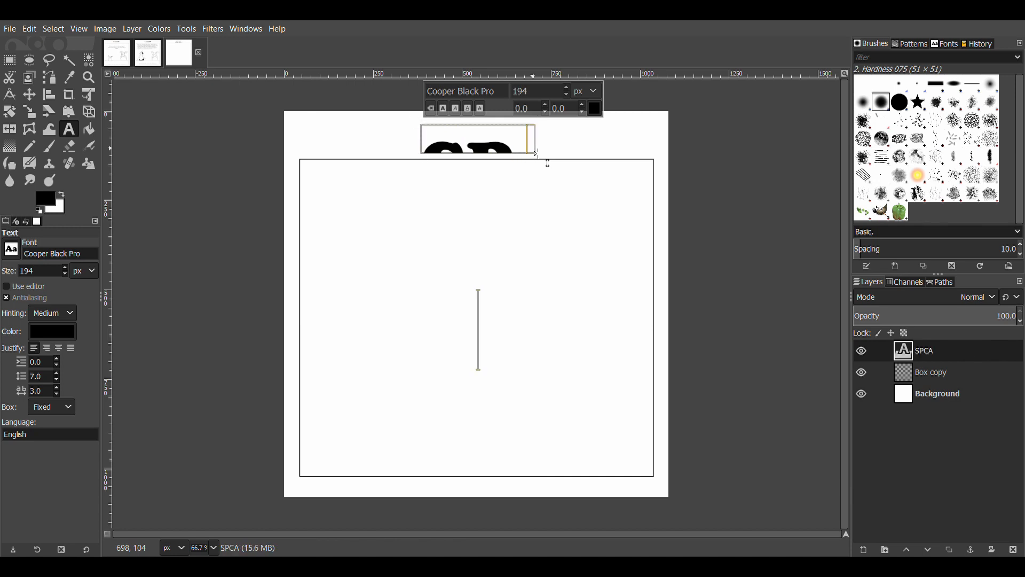
pyautogui.press('BackSpace')
pyautogui.press('BackSpace')
pyautogui.press('BackSpace')
pyautogui.press('BackSpace')
pyautogui.write('SPACE')
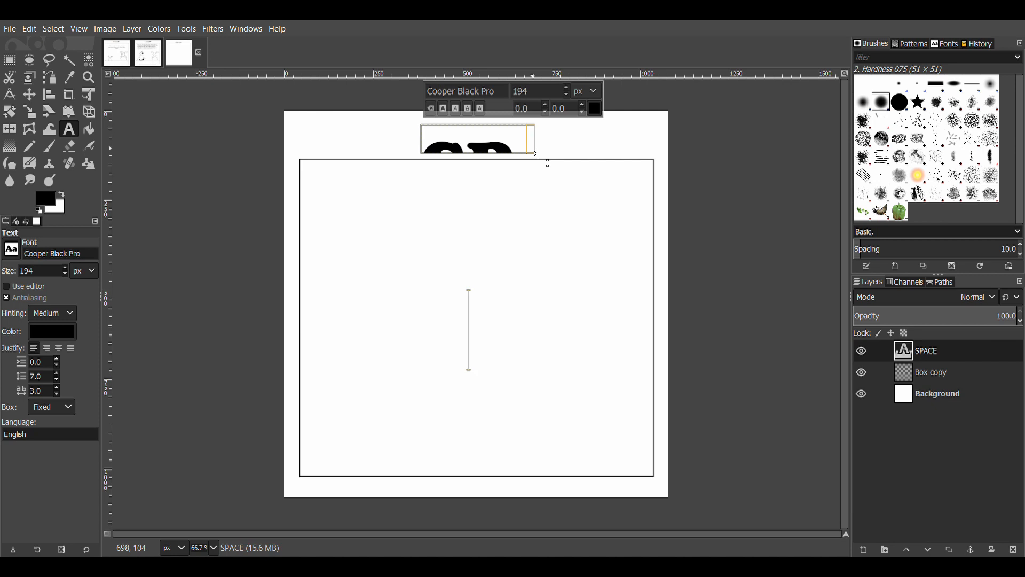
# Set the SPACE title's text size to 60 px and shift the title slightly right to centre it above the frame
pyautogui.hotkey('ctrl', 'a')
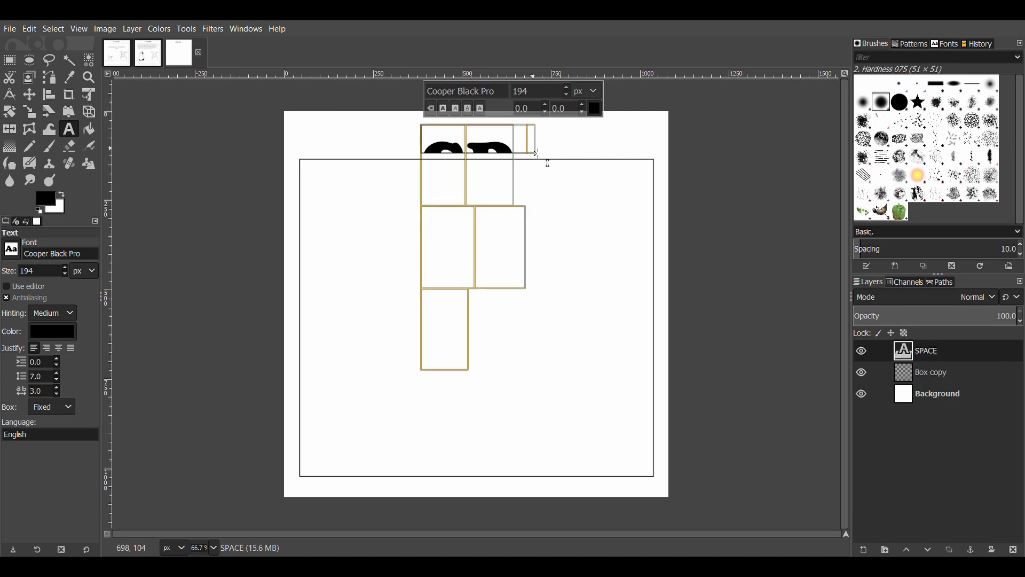
pyautogui.moveTo(534, 92); pyautogui.dragTo(491, 95)
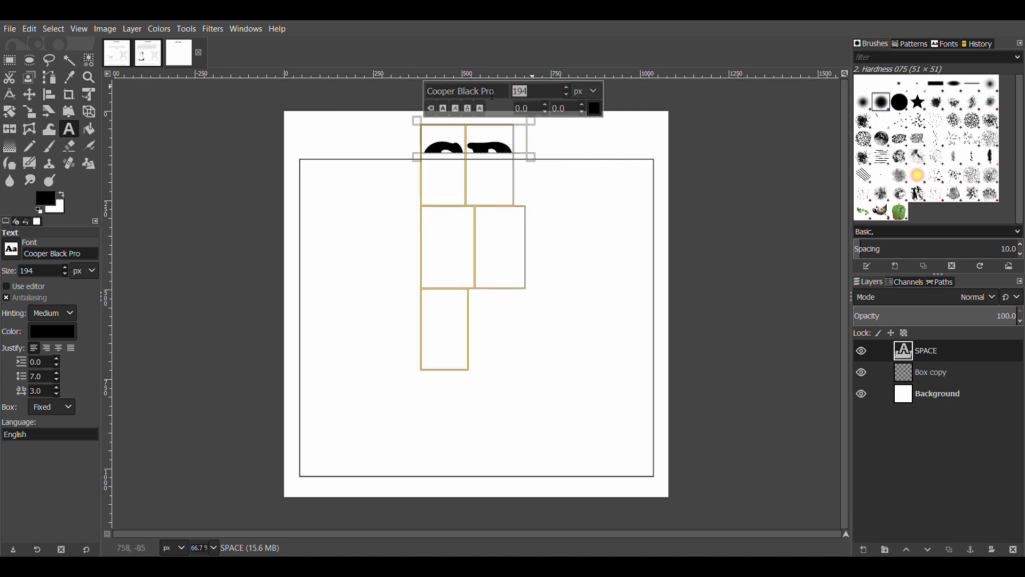
pyautogui.write('60')
pyautogui.press('Return')
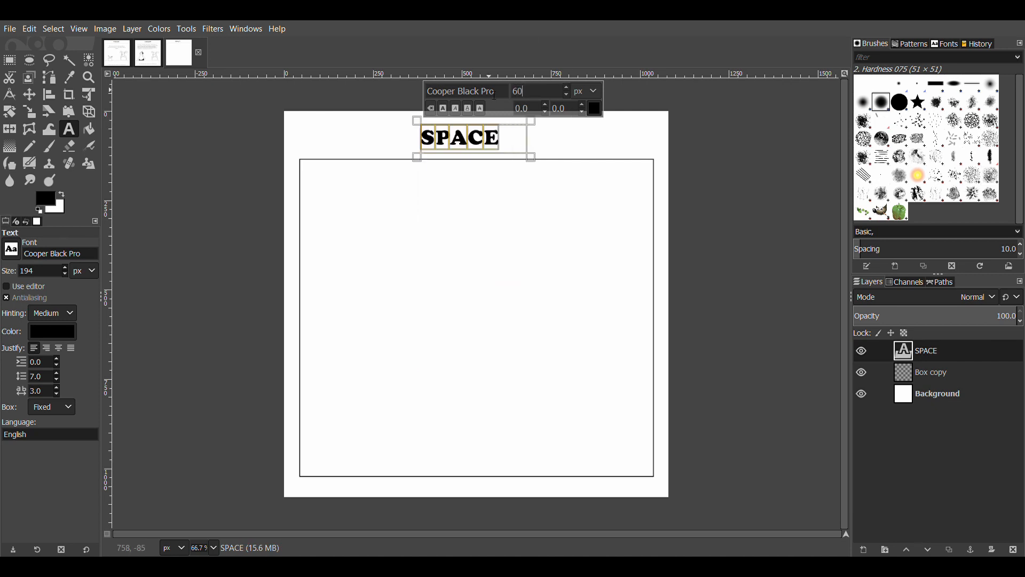
pyautogui.click(501, 207)
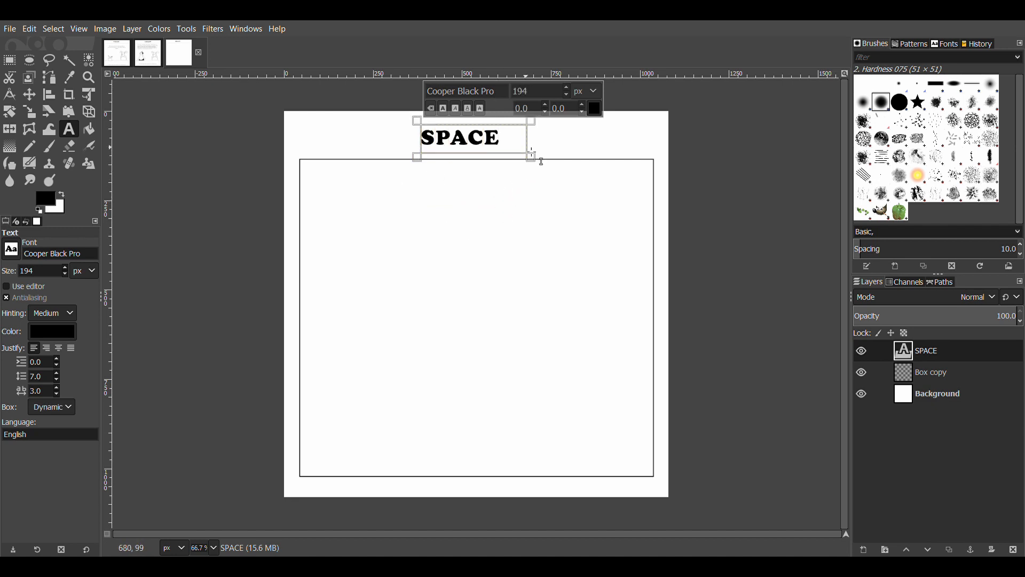
pyautogui.moveTo(532, 154); pyautogui.dragTo(476, 146)
pyautogui.click(29, 94)
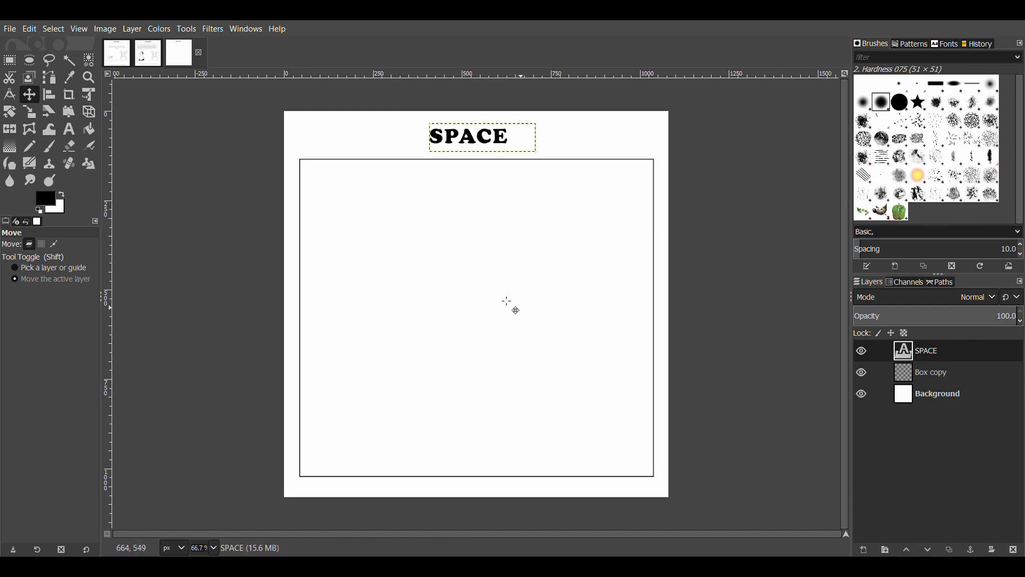
# Copy the credit line text layer from the VEGAN comic into the new image and move it just below the frame
pyautogui.click(118, 53)
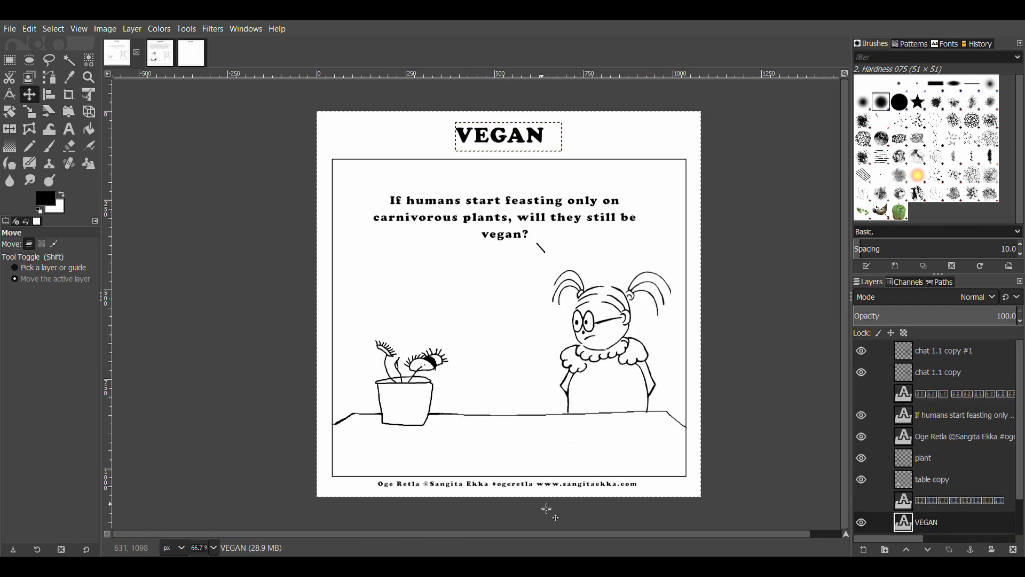
pyautogui.click(970, 436)
pyautogui.click(193, 62)
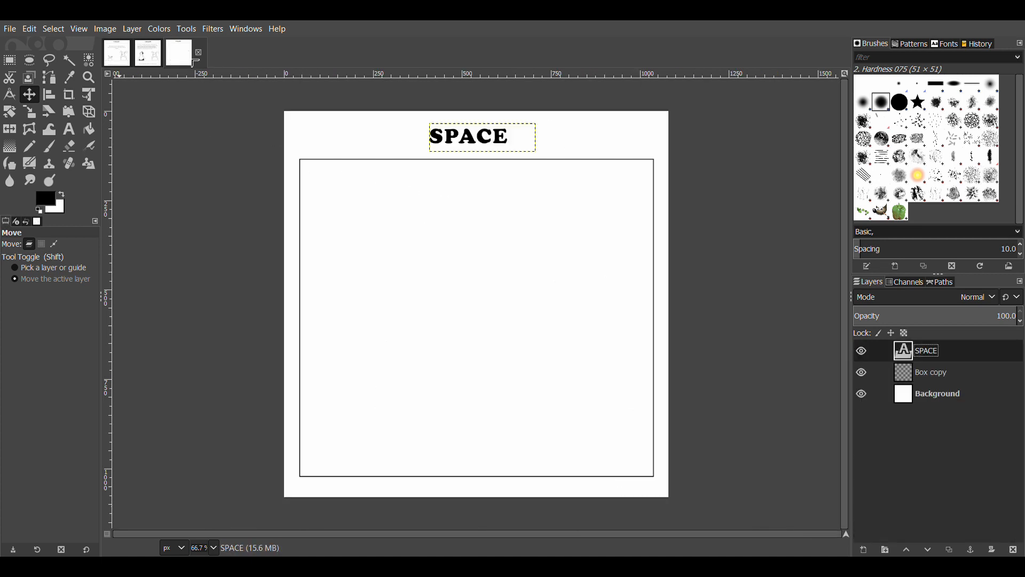
pyautogui.moveTo(417, 447); pyautogui.dragTo(429, 455)
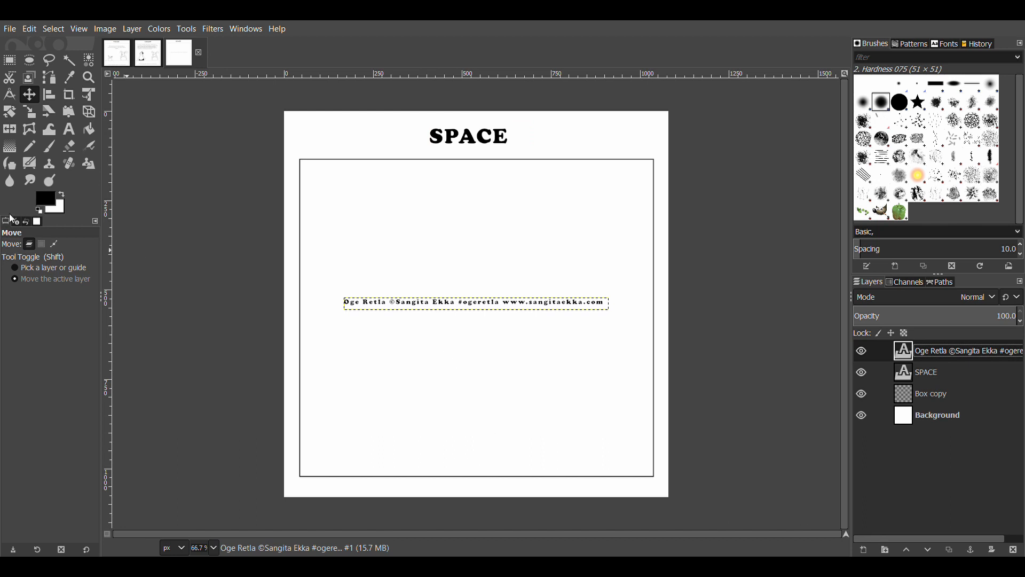
pyautogui.moveTo(559, 320); pyautogui.dragTo(557, 503)
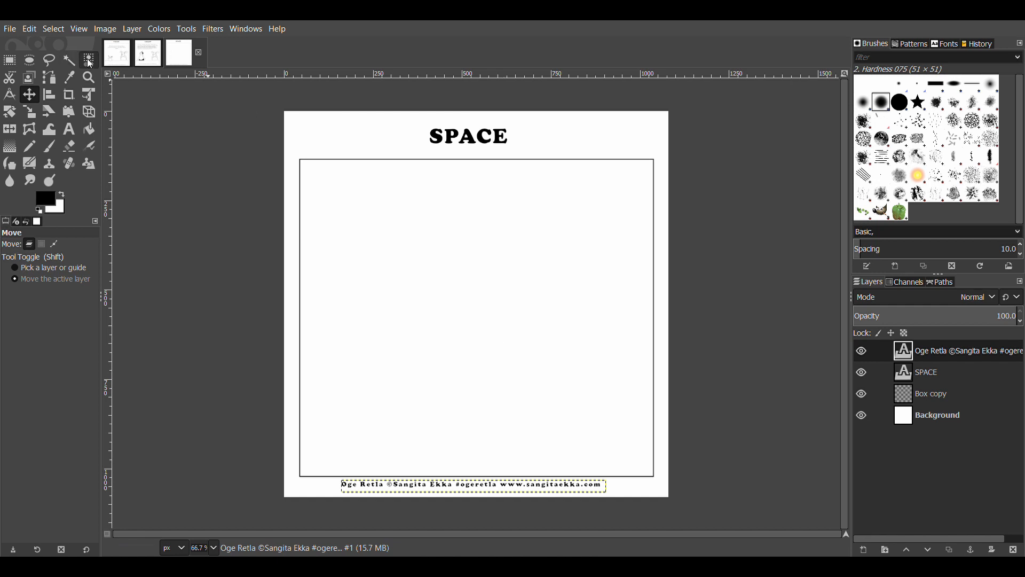
# Copy the girl layer, chat 1.1 copy, from the VEGAN comic into the new image and move it to the right side of the frame
pyautogui.click(120, 58)
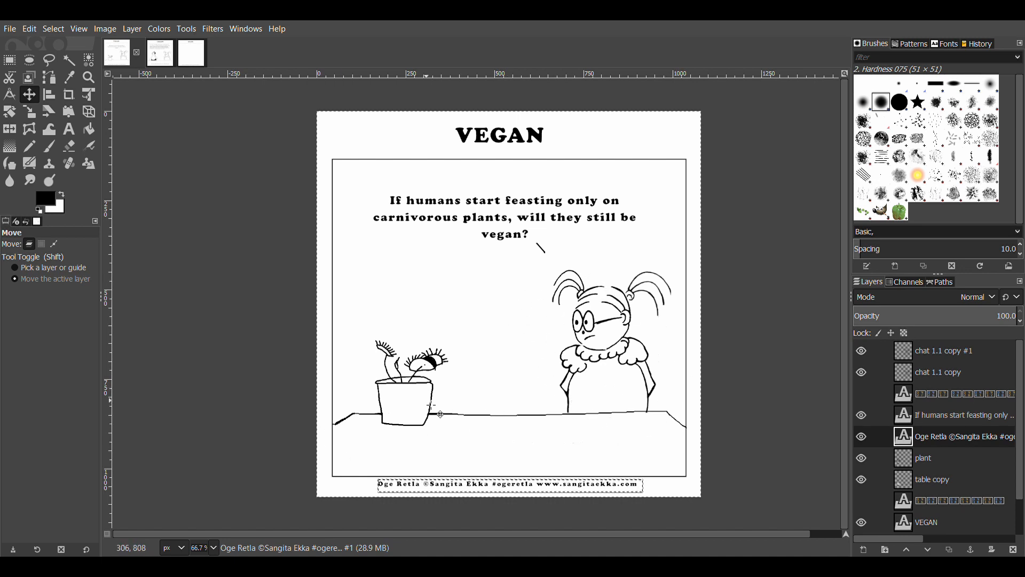
pyautogui.click(157, 62)
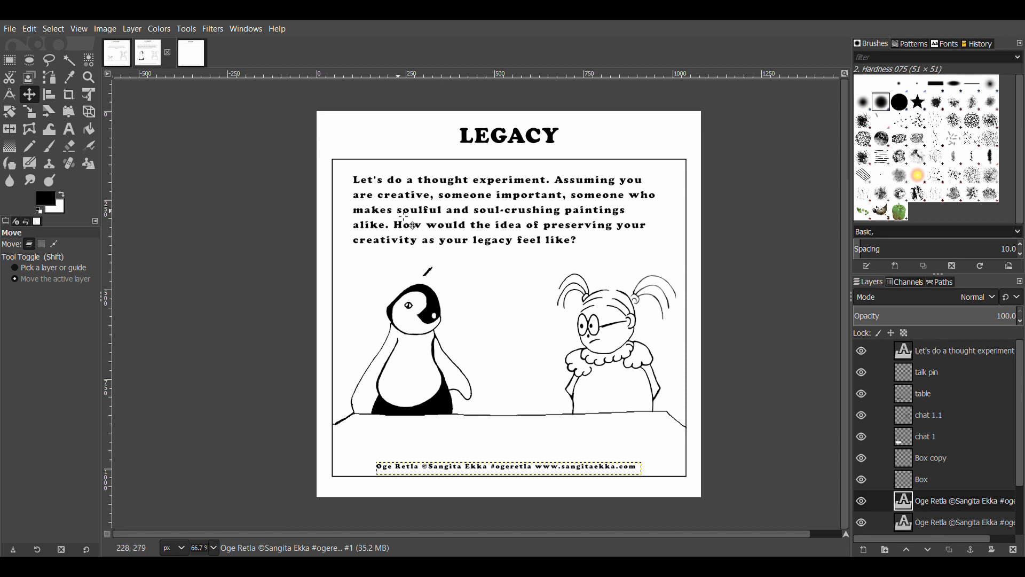
pyautogui.click(117, 58)
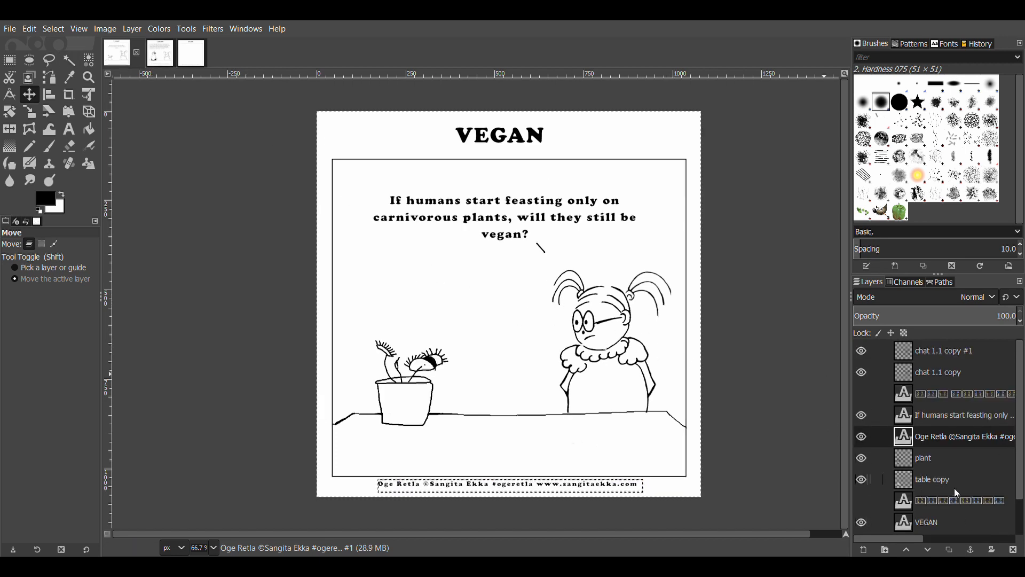
pyautogui.click(862, 357)
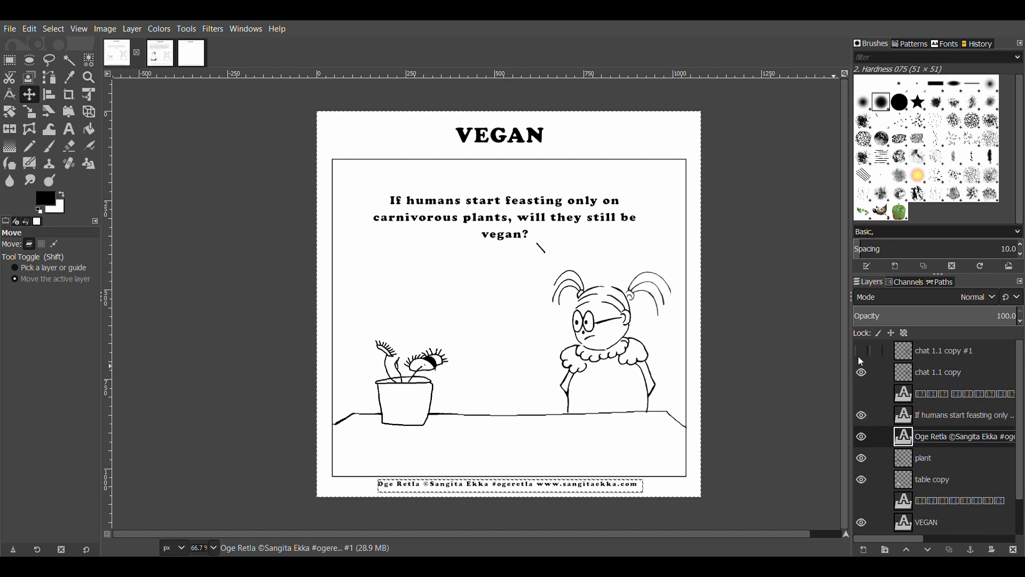
pyautogui.click(859, 356)
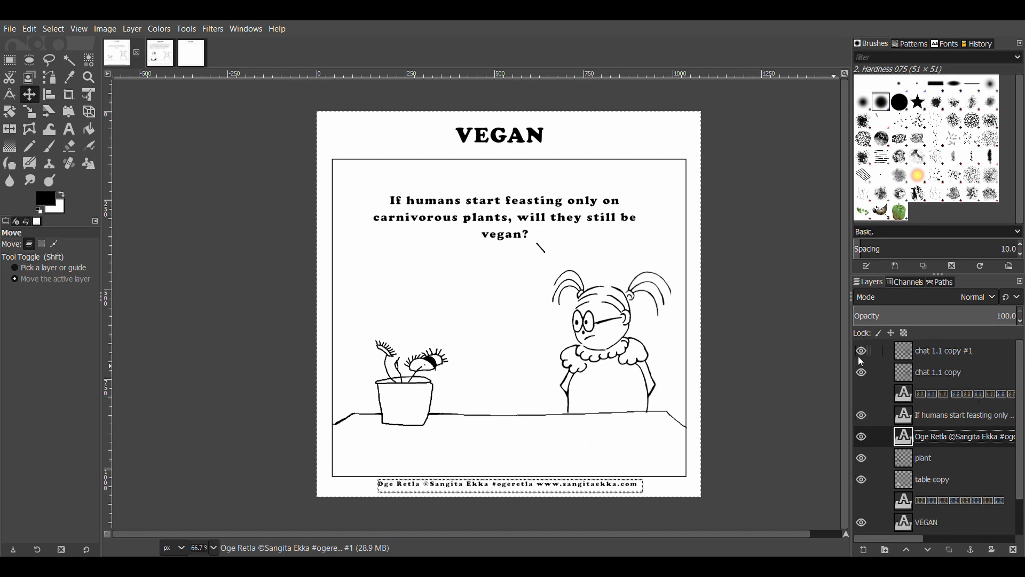
pyautogui.click(979, 371)
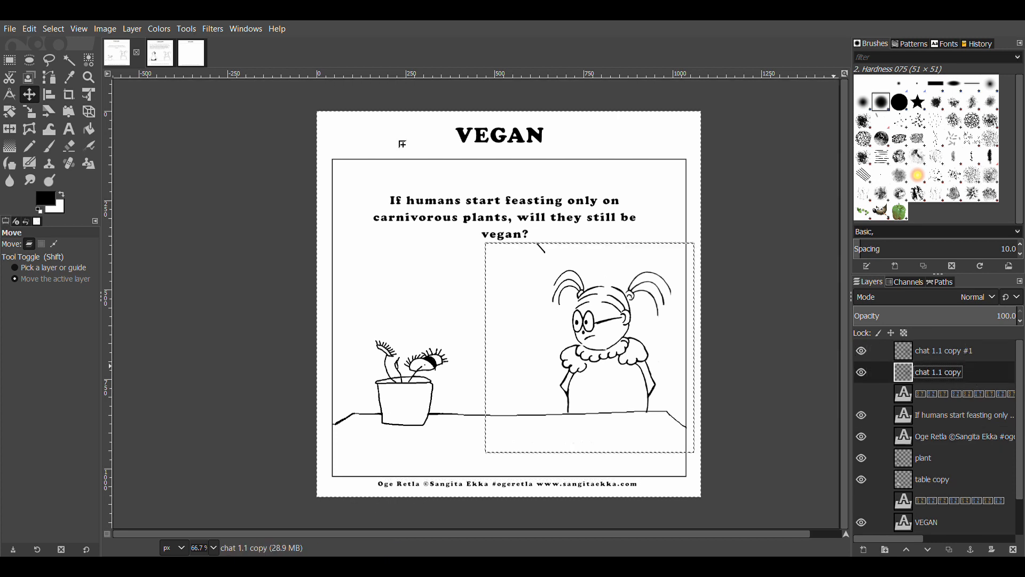
pyautogui.moveTo(186, 68); pyautogui.dragTo(531, 293)
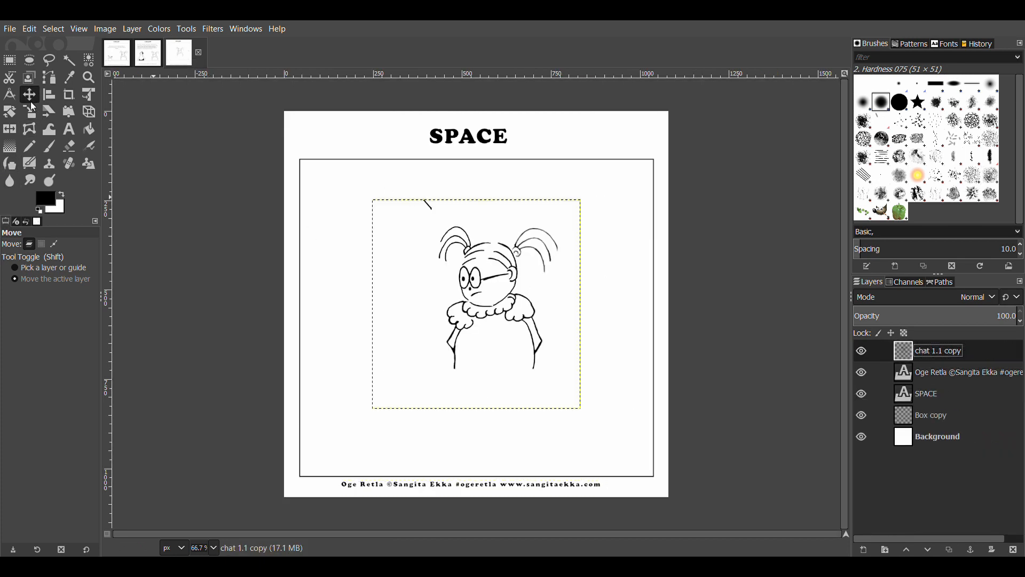
pyautogui.moveTo(482, 299); pyautogui.dragTo(557, 329)
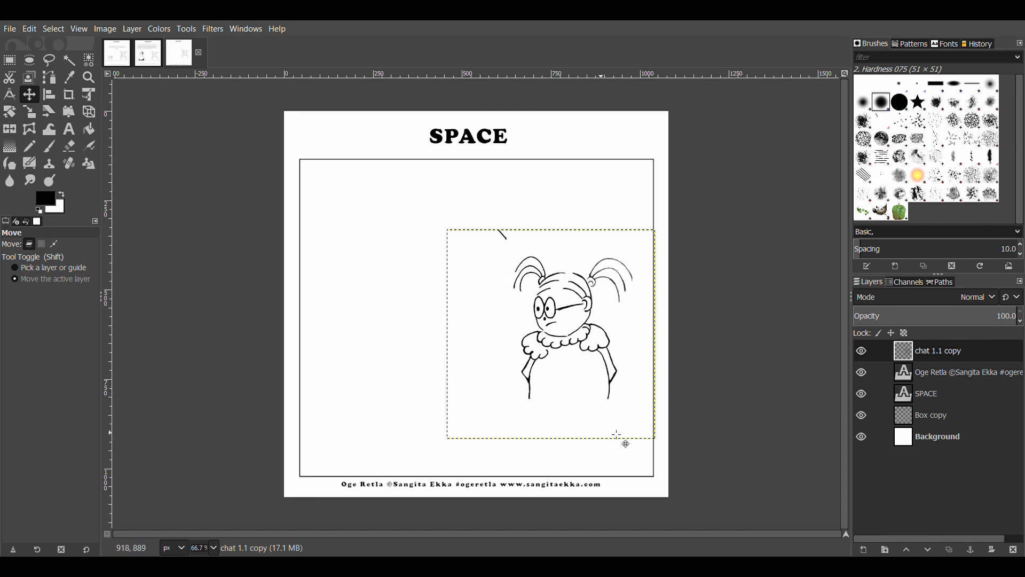
# Copy the table copy layer from the VEGAN comic into the new image
pyautogui.click(113, 63)
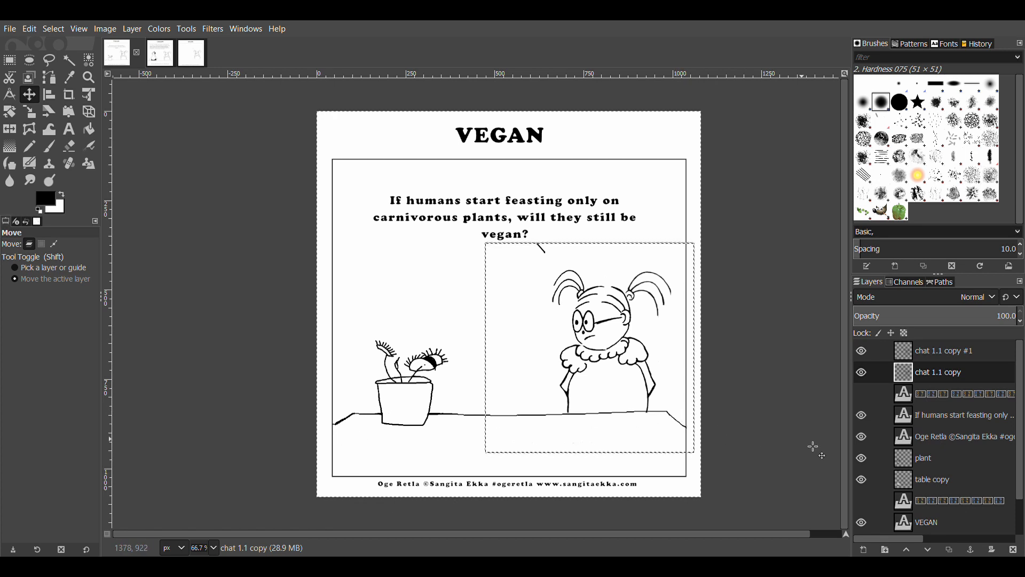
pyautogui.scroll(-2, 997, 517)
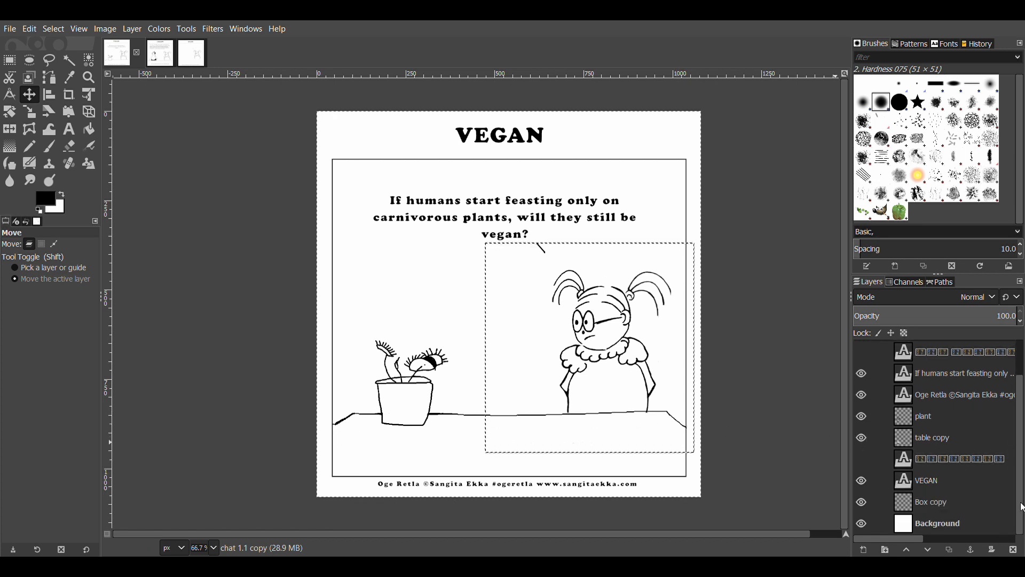
pyautogui.click(956, 438)
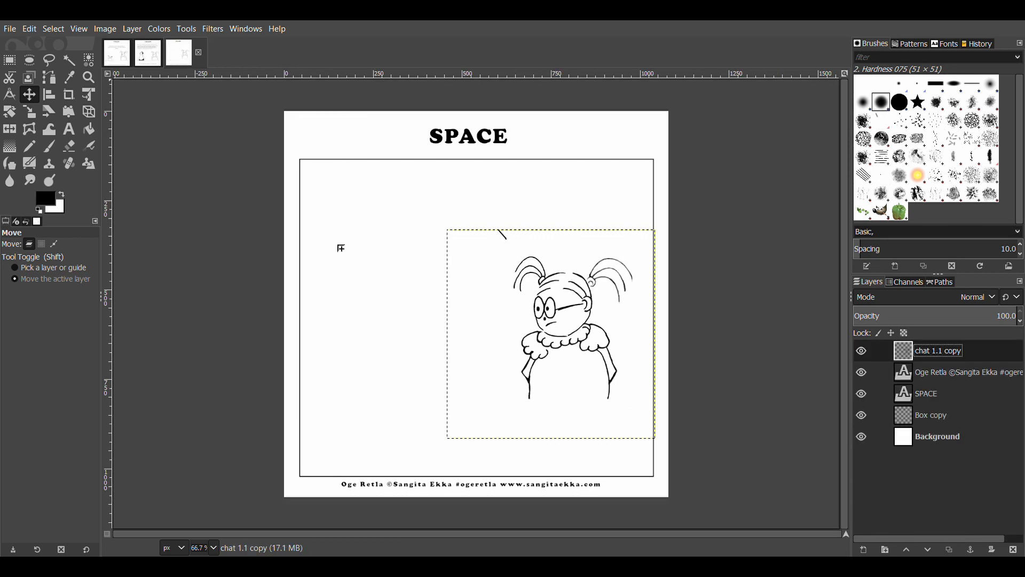
pyautogui.moveTo(339, 244); pyautogui.dragTo(378, 320)
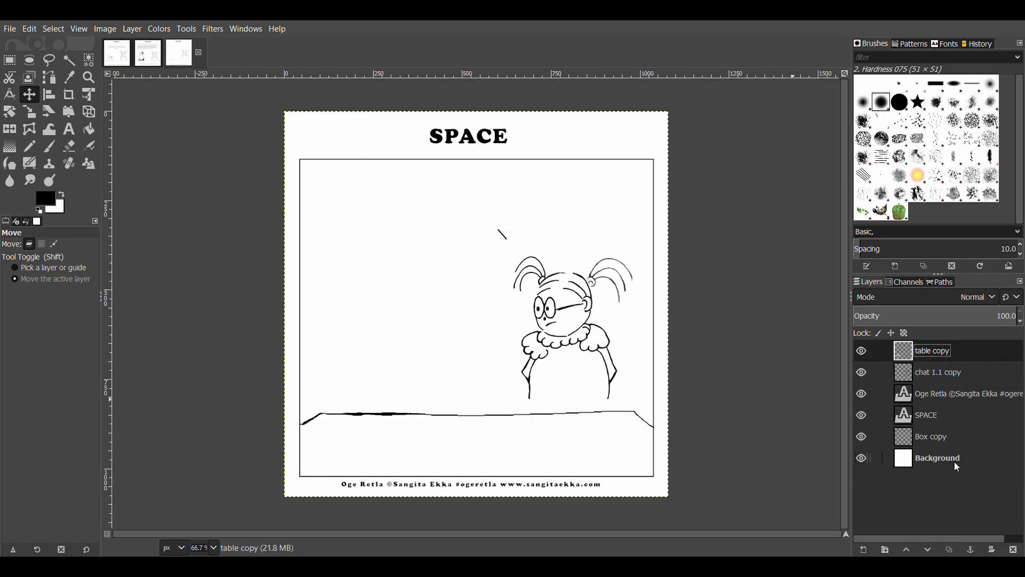
# Move the girl layer down until her body meets the table's edge
pyautogui.click(962, 375)
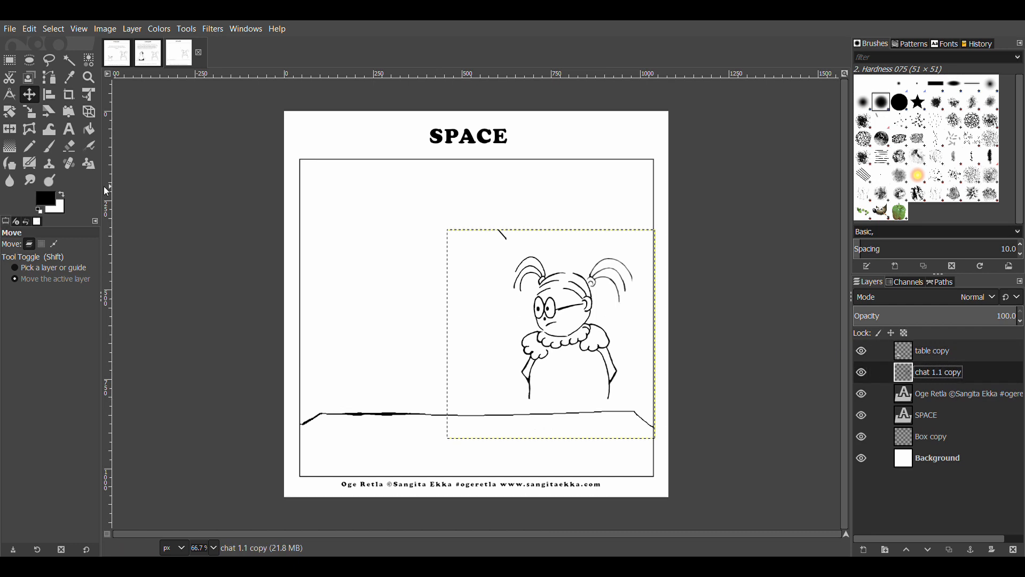
pyautogui.moveTo(592, 318)
pyautogui.mouseDown()
pyautogui.moveTo(597, 344)
pyautogui.moveTo(593, 330)
pyautogui.mouseUp()
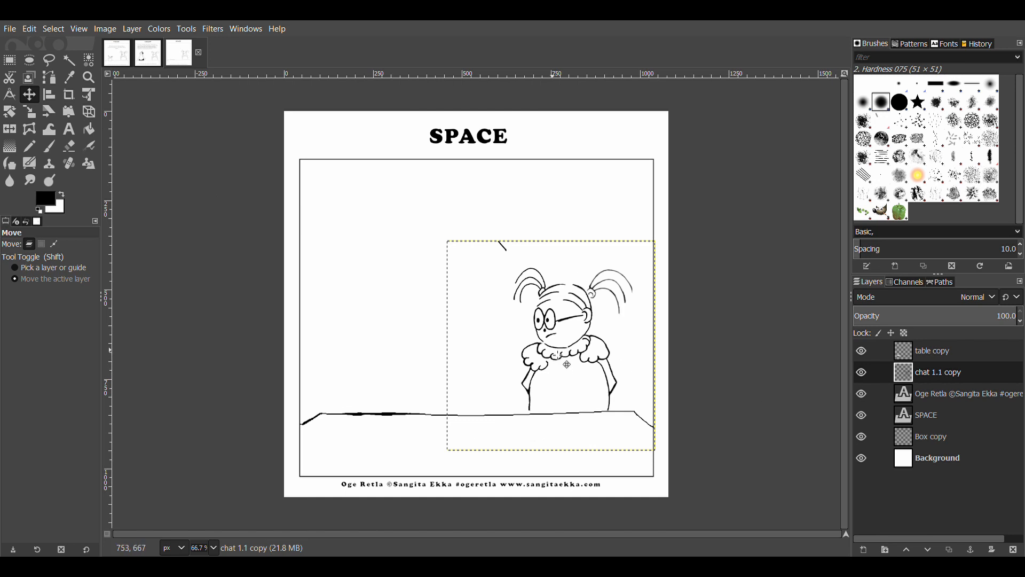
pyautogui.moveTo(556, 348); pyautogui.dragTo(558, 357)
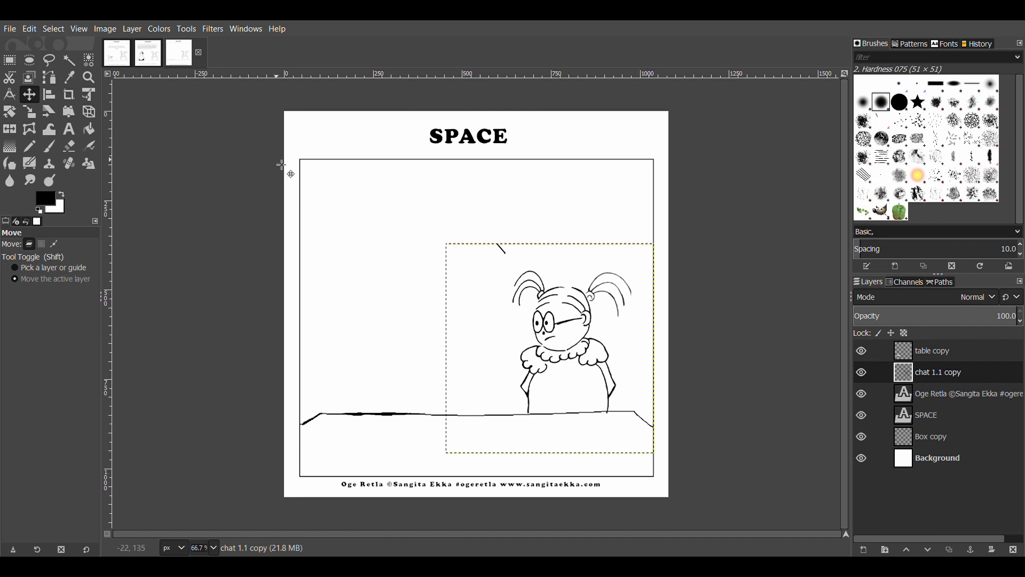
# Copy the penguin layer, chat 1, from the LEGACY comic into the new image
pyautogui.click(115, 60)
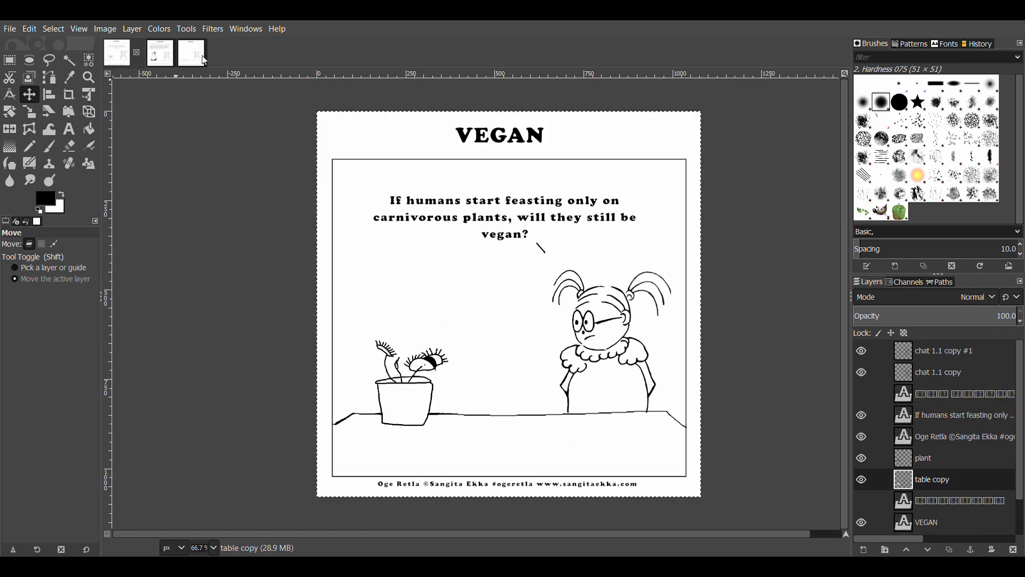
pyautogui.click(160, 59)
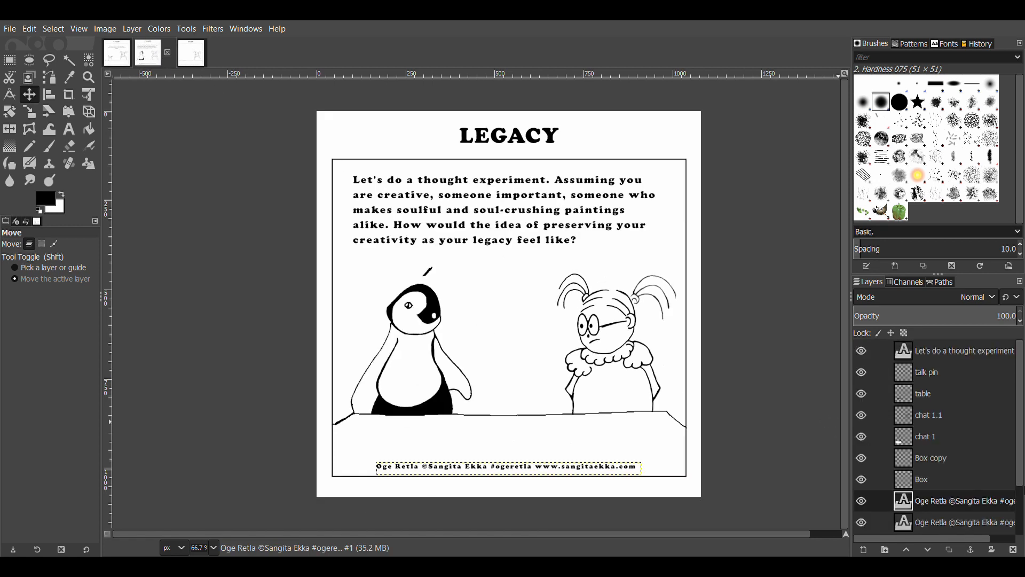
pyautogui.moveTo(1022, 477)
pyautogui.mouseDown()
pyautogui.moveTo(1020, 515)
pyautogui.moveTo(1016, 468)
pyautogui.mouseUp()
pyautogui.click(922, 417)
pyautogui.click(931, 439)
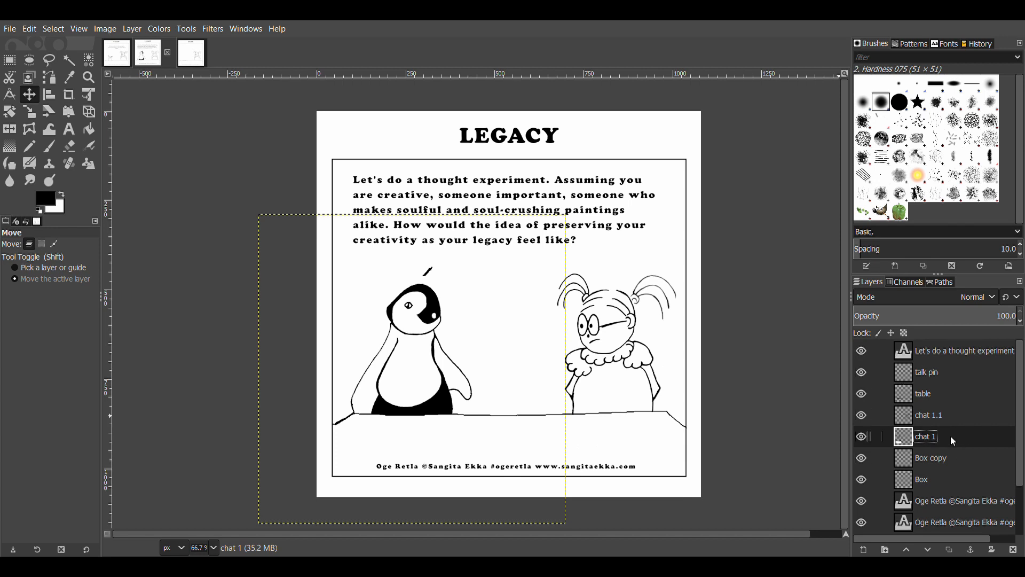
pyautogui.click(182, 59)
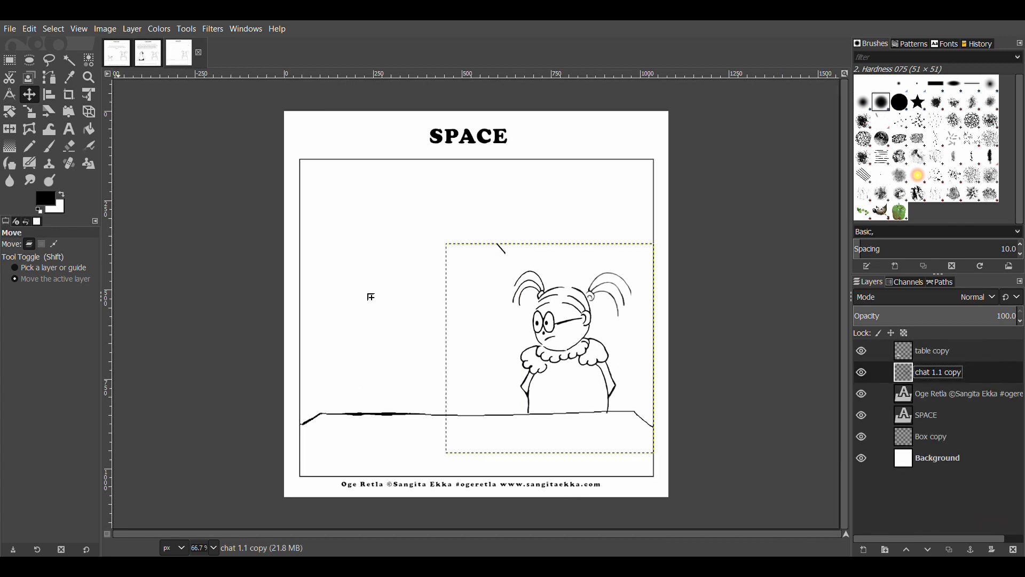
pyautogui.moveTo(372, 297); pyautogui.dragTo(372, 297)
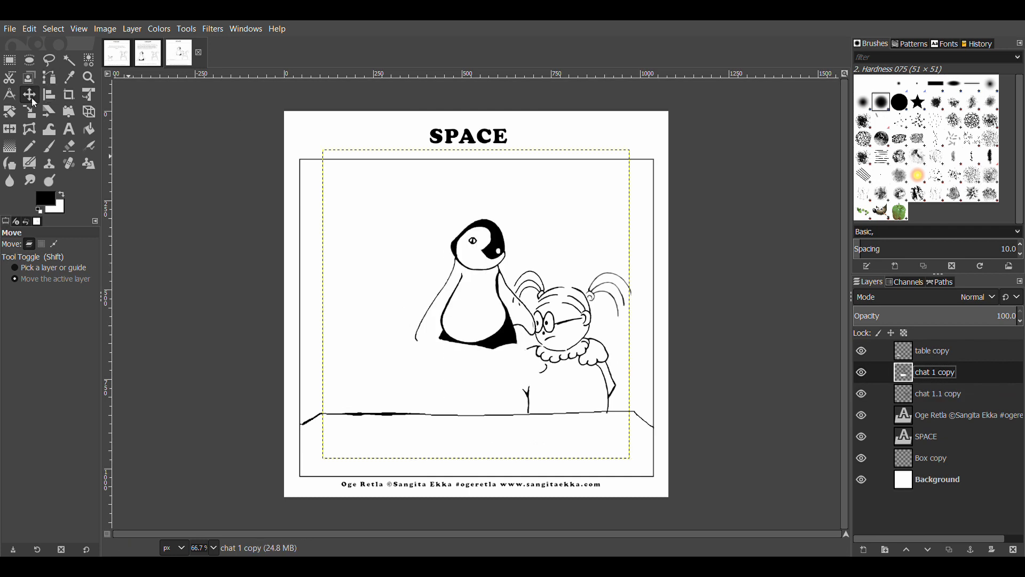
# Position the penguin behind the table to the left of the girl and raise its layer above table copy
pyautogui.moveTo(490, 299); pyautogui.dragTo(417, 352)
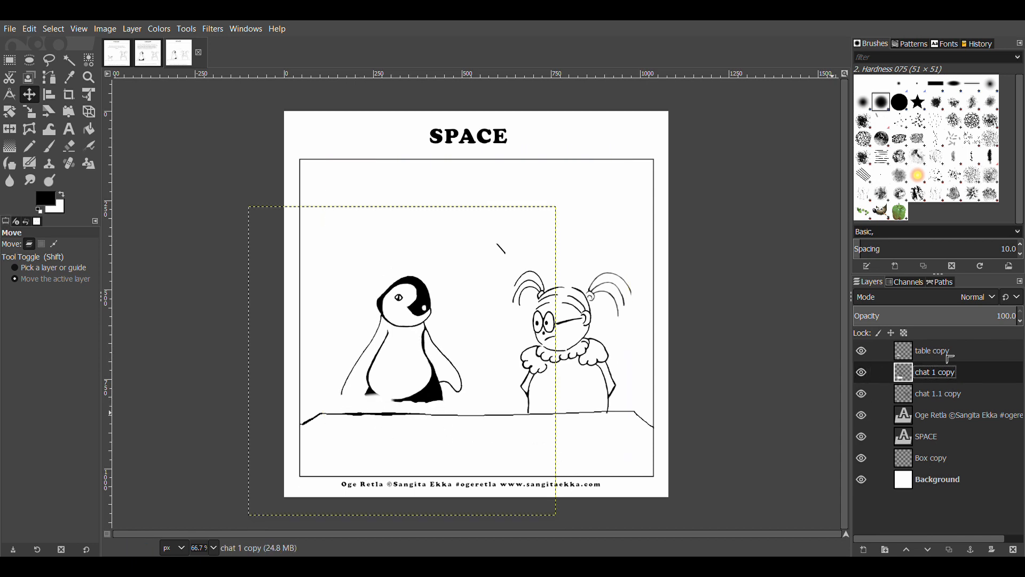
pyautogui.moveTo(950, 357); pyautogui.dragTo(950, 346)
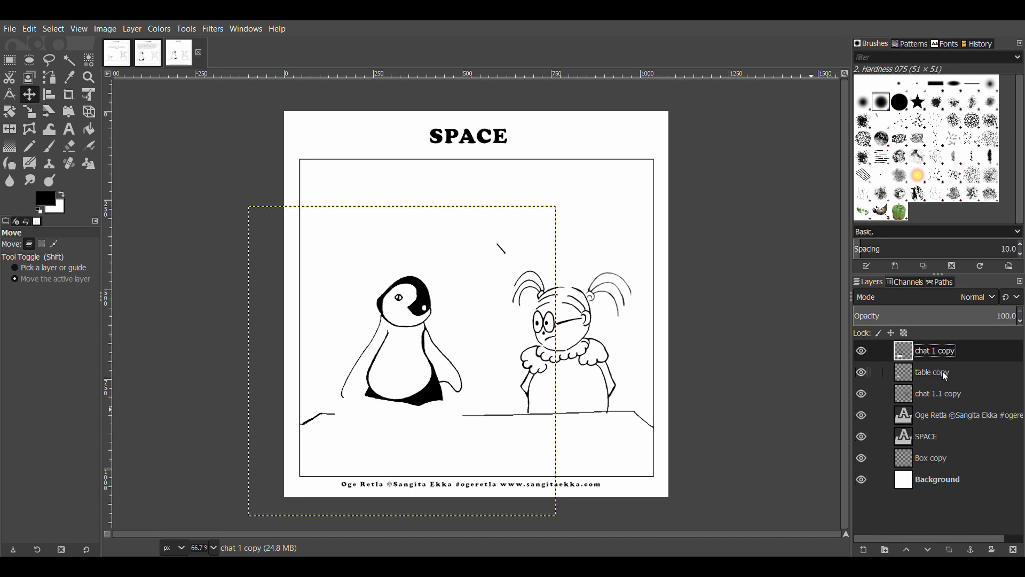
# Raise the table copy layer above the penguin layer and shift both the table and the penguin slightly down in the frame
pyautogui.moveTo(943, 370); pyautogui.dragTo(934, 341)
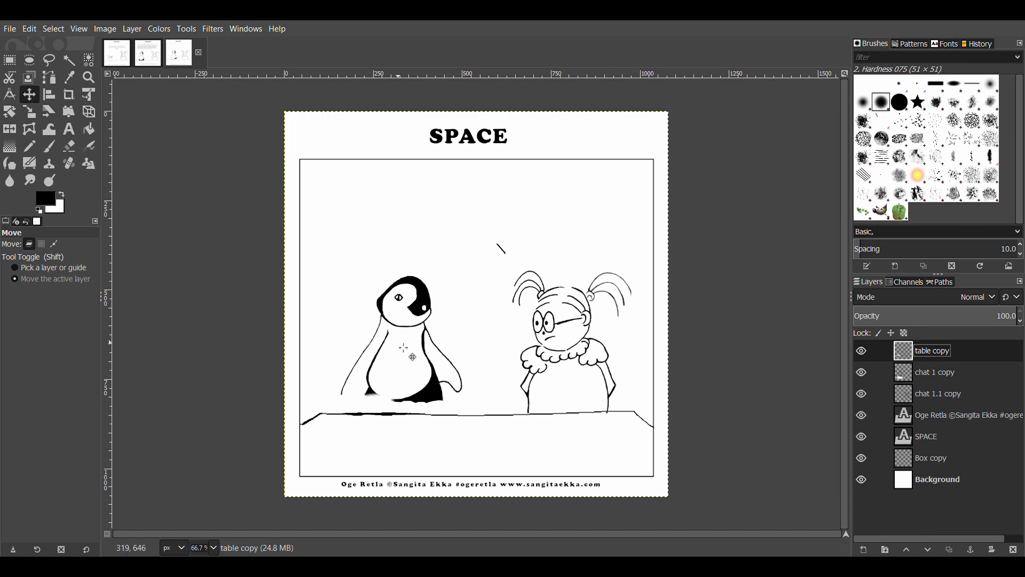
pyautogui.moveTo(404, 348)
pyautogui.mouseDown()
pyautogui.moveTo(404, 359)
pyautogui.moveTo(404, 342)
pyautogui.moveTo(404, 357)
pyautogui.moveTo(414, 355)
pyautogui.mouseUp()
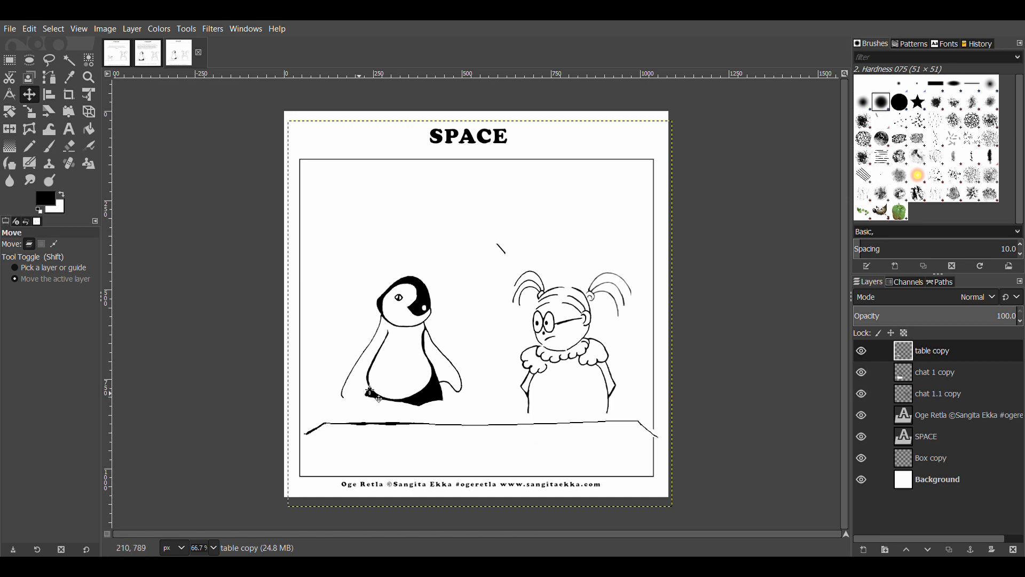
pyautogui.click(961, 373)
pyautogui.moveTo(404, 370)
pyautogui.mouseDown()
pyautogui.moveTo(396, 389)
pyautogui.moveTo(391, 378)
pyautogui.mouseUp()
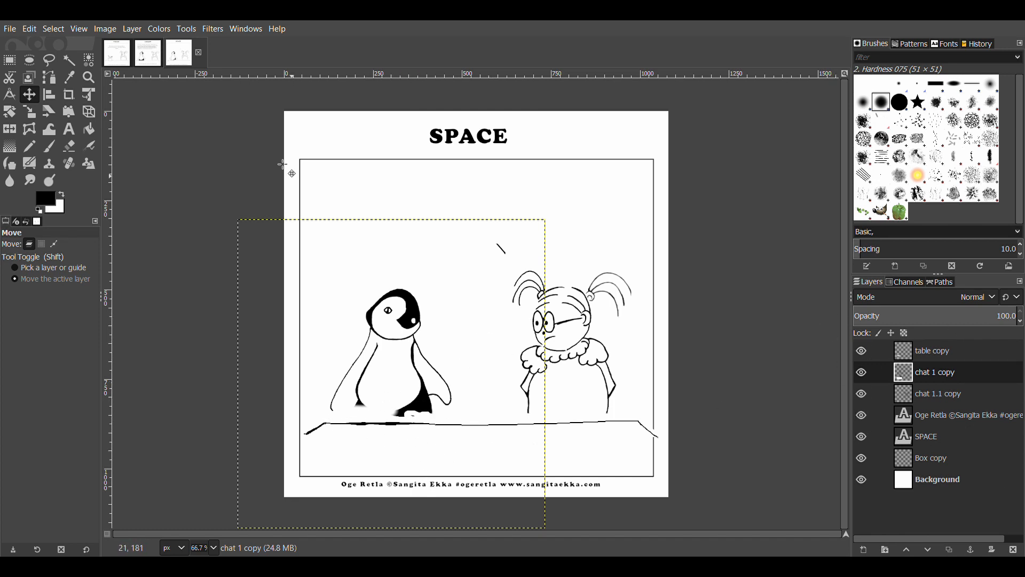
# Copy the plant layer from the VEGAN comic into the new image
pyautogui.click(124, 55)
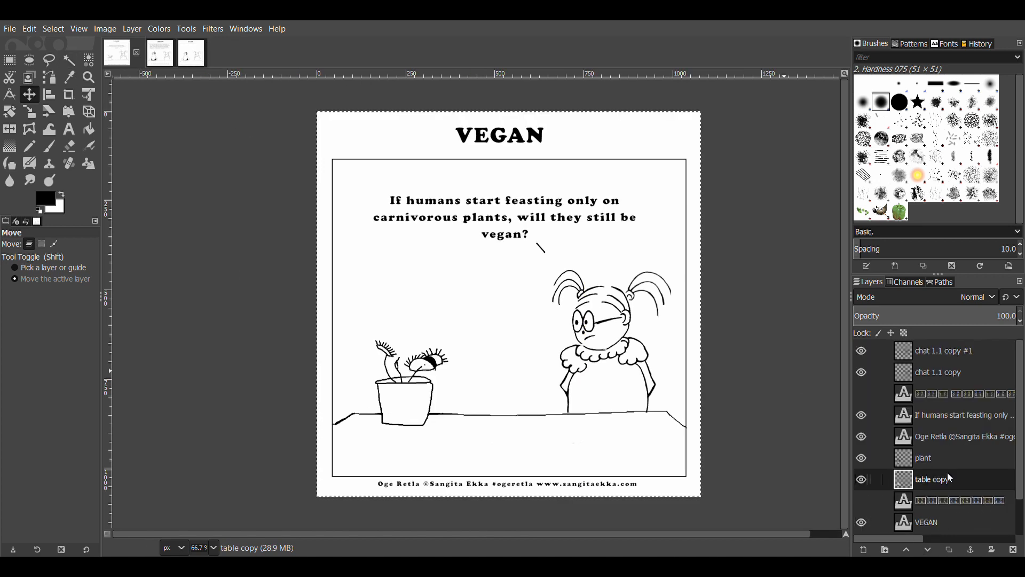
pyautogui.scroll(-2, 1022, 477)
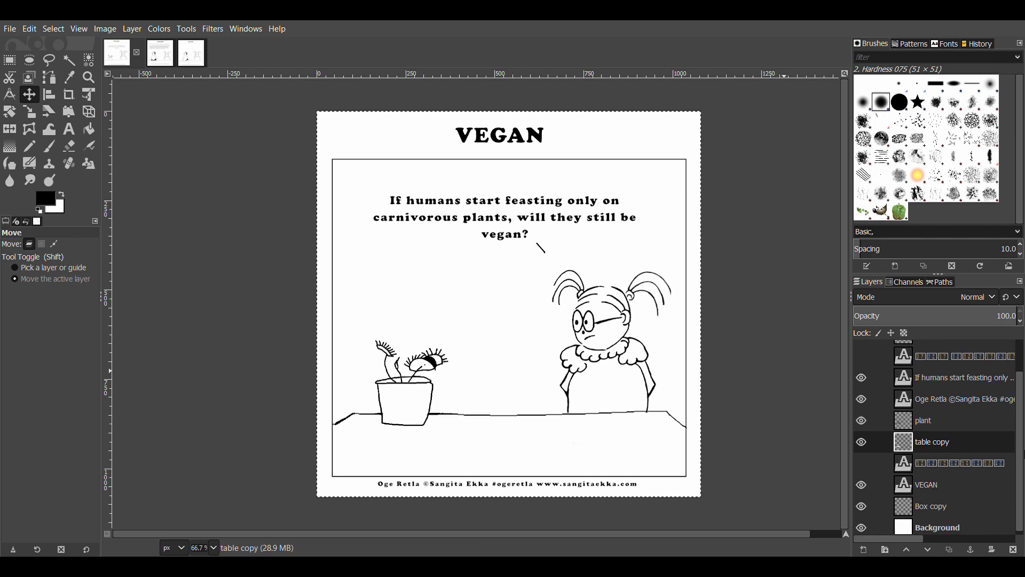
pyautogui.click(945, 416)
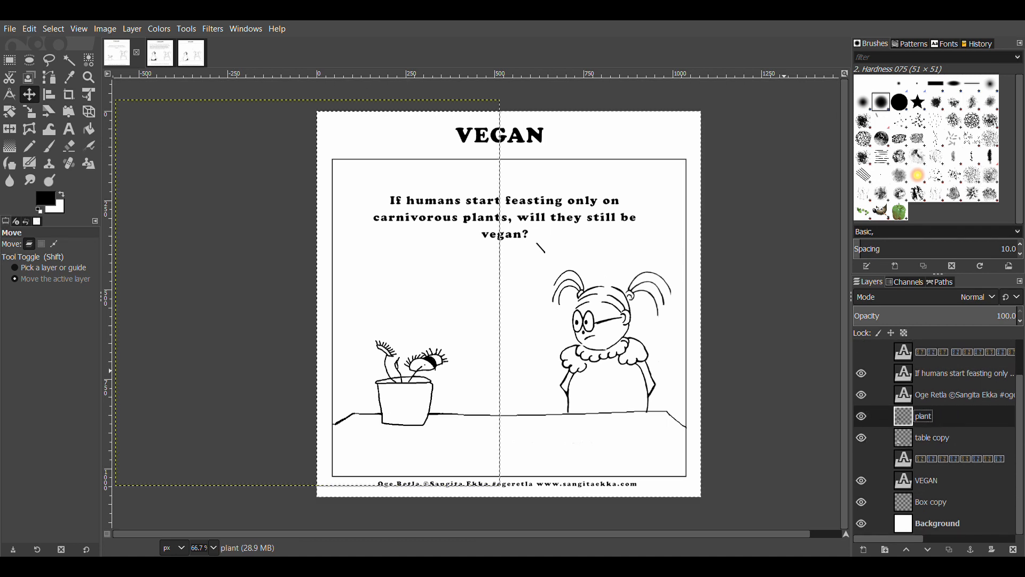
pyautogui.moveTo(945, 416); pyautogui.dragTo(494, 363)
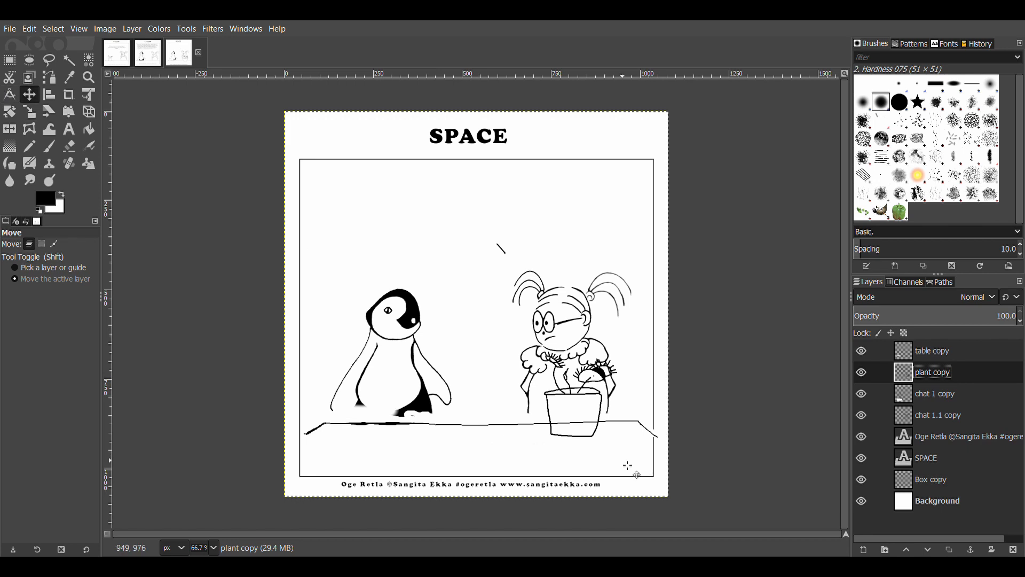
# Place the potted plant on the table between the penguin and the girl and raise its layer above table copy
pyautogui.moveTo(579, 412); pyautogui.dragTo(483, 432)
pyautogui.moveTo(942, 374); pyautogui.dragTo(943, 350)
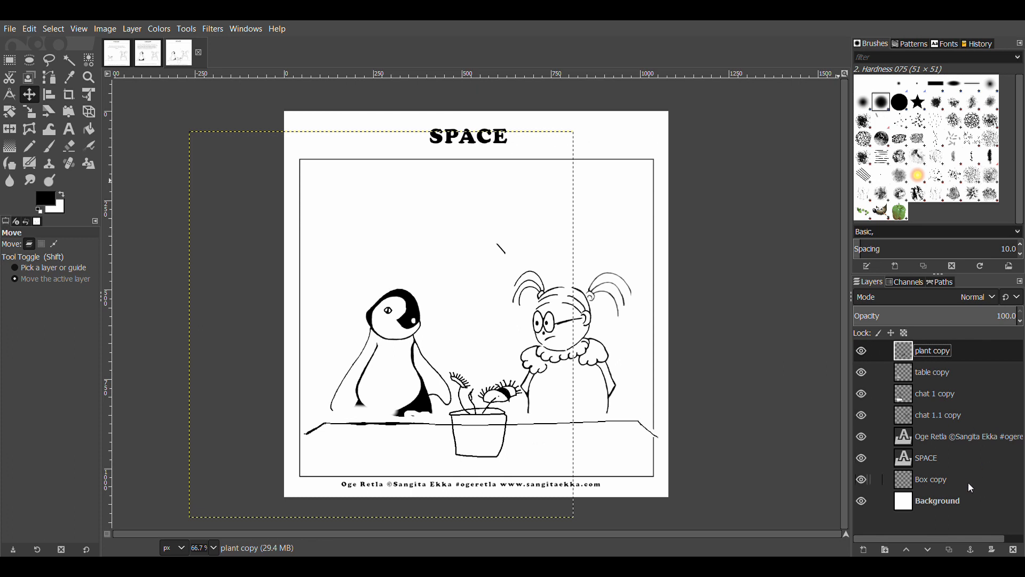
# Select the SPACE title layer
pyautogui.click(959, 460)
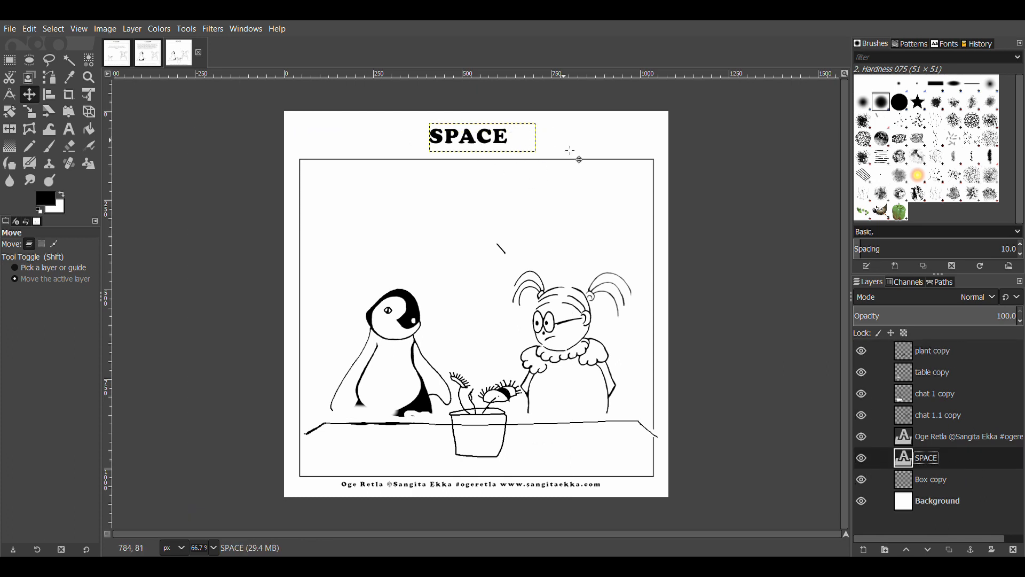